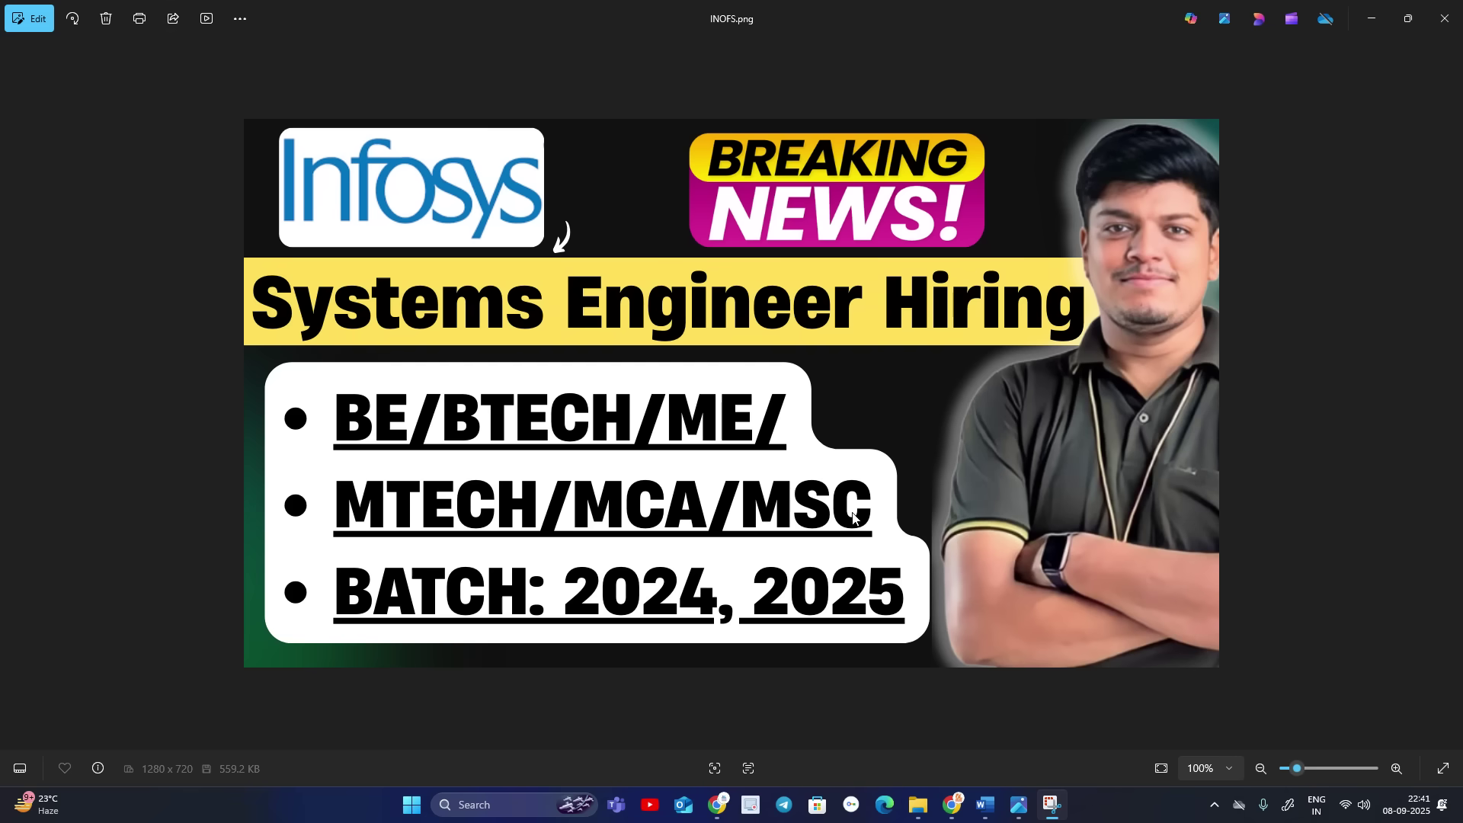
Glance at the YouTube channel in Chrome, then bring back the hiring image in Photos
left_click(953, 805)
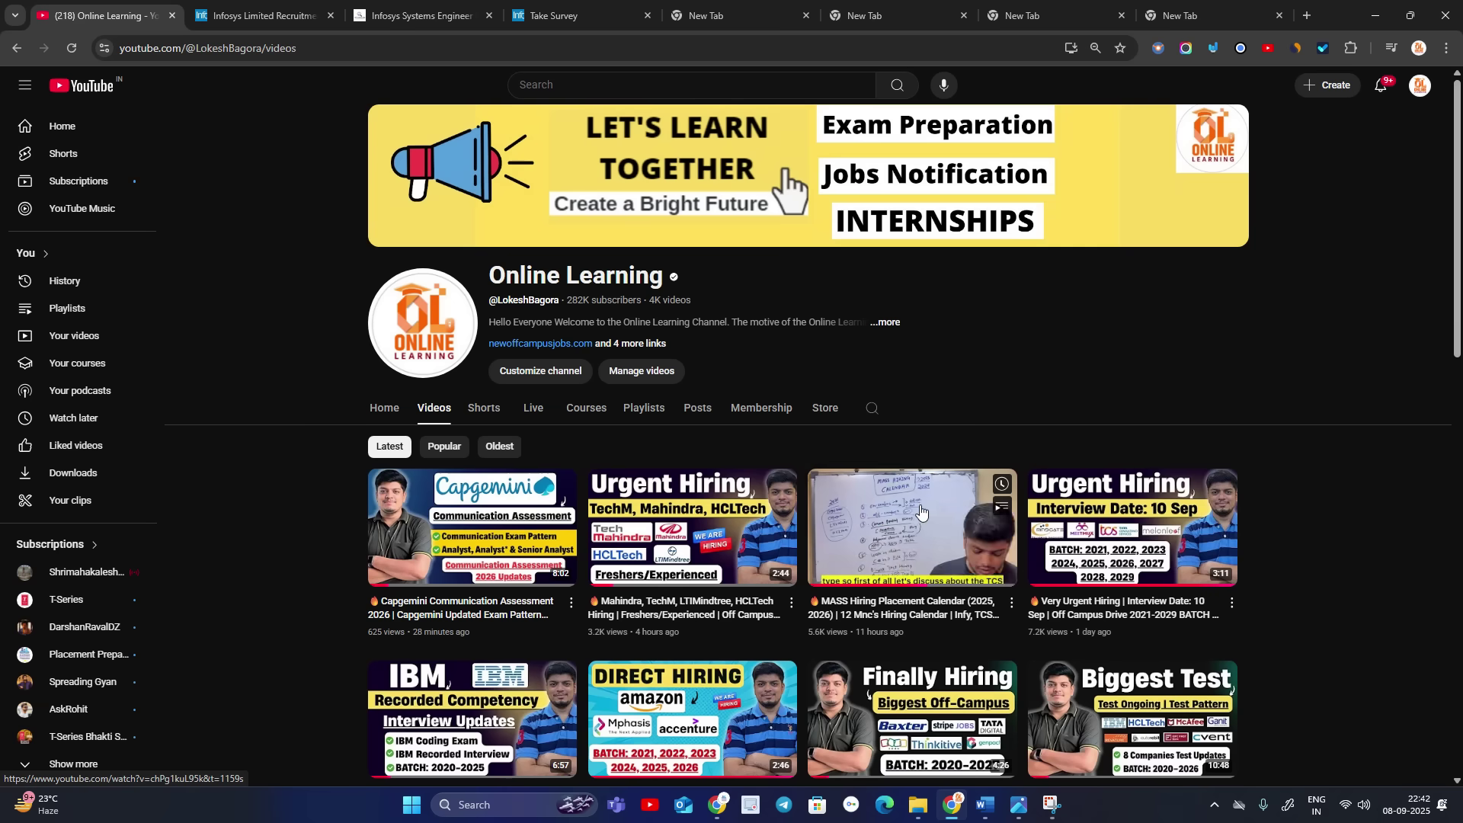
left_click(1016, 805)
mouse_move(984, 805)
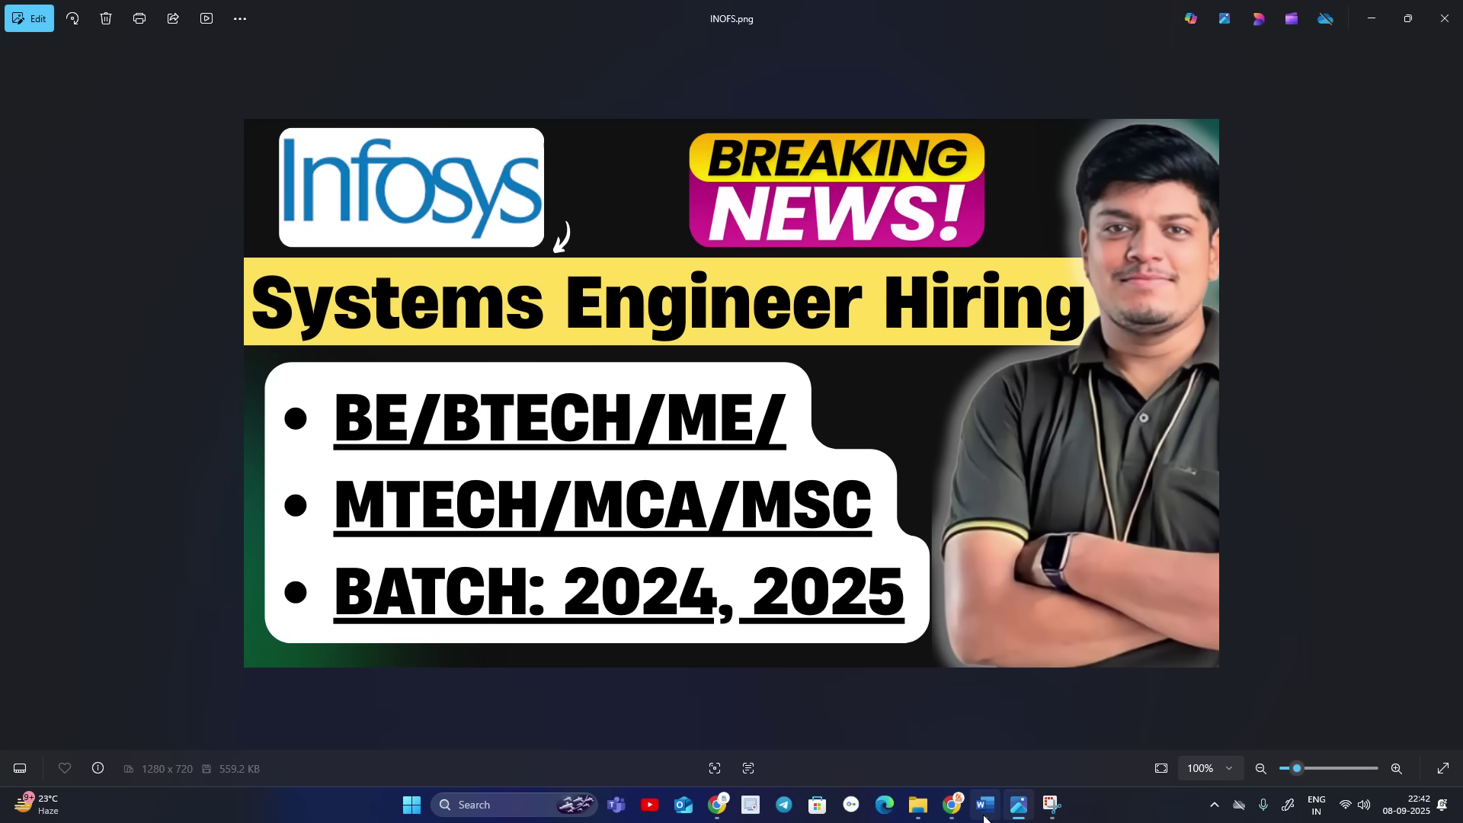
left_click(984, 805)
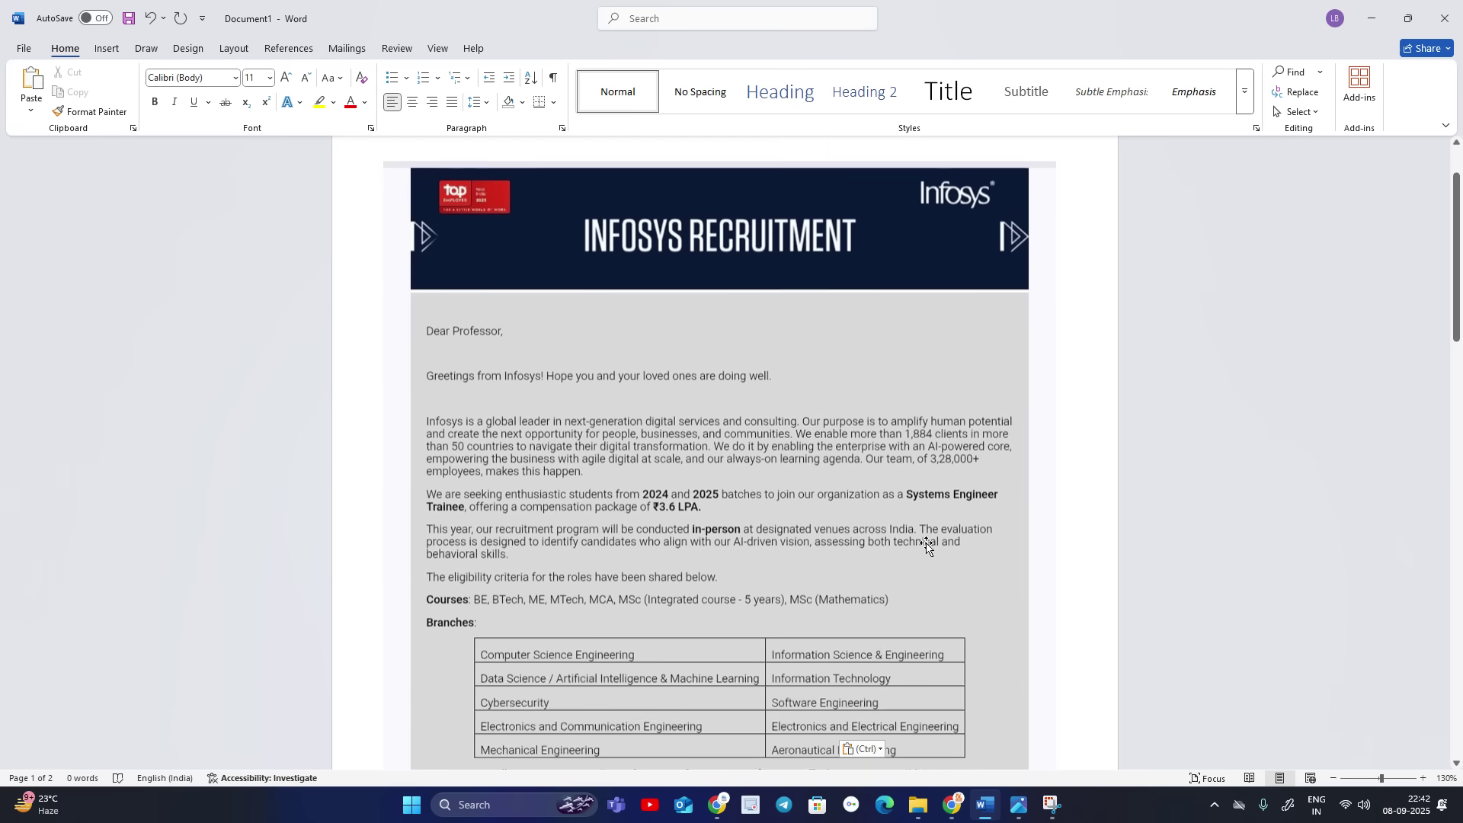
scroll(925, 548, "down", 1)
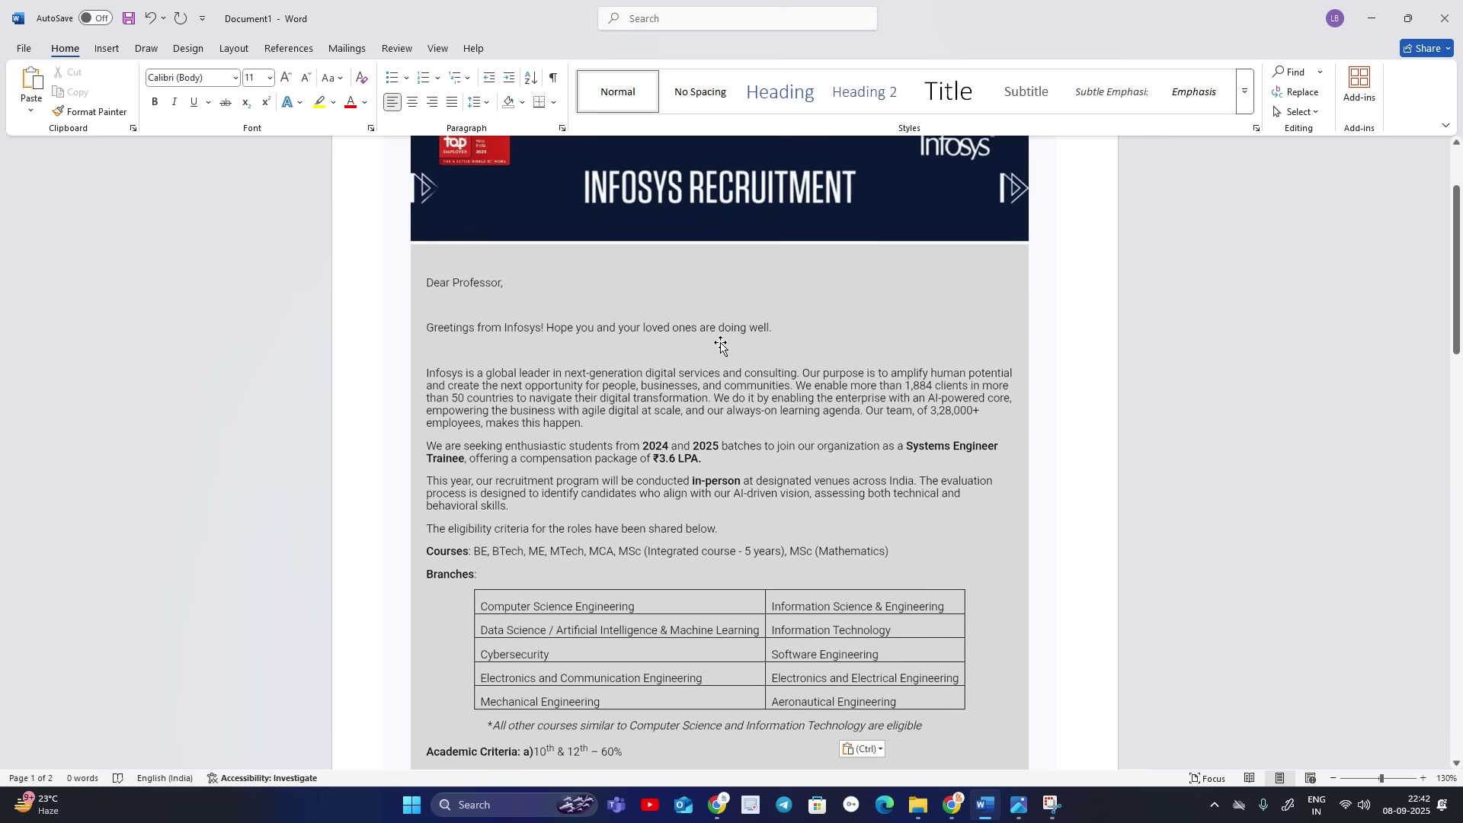
scroll(720, 344, "down", 1)
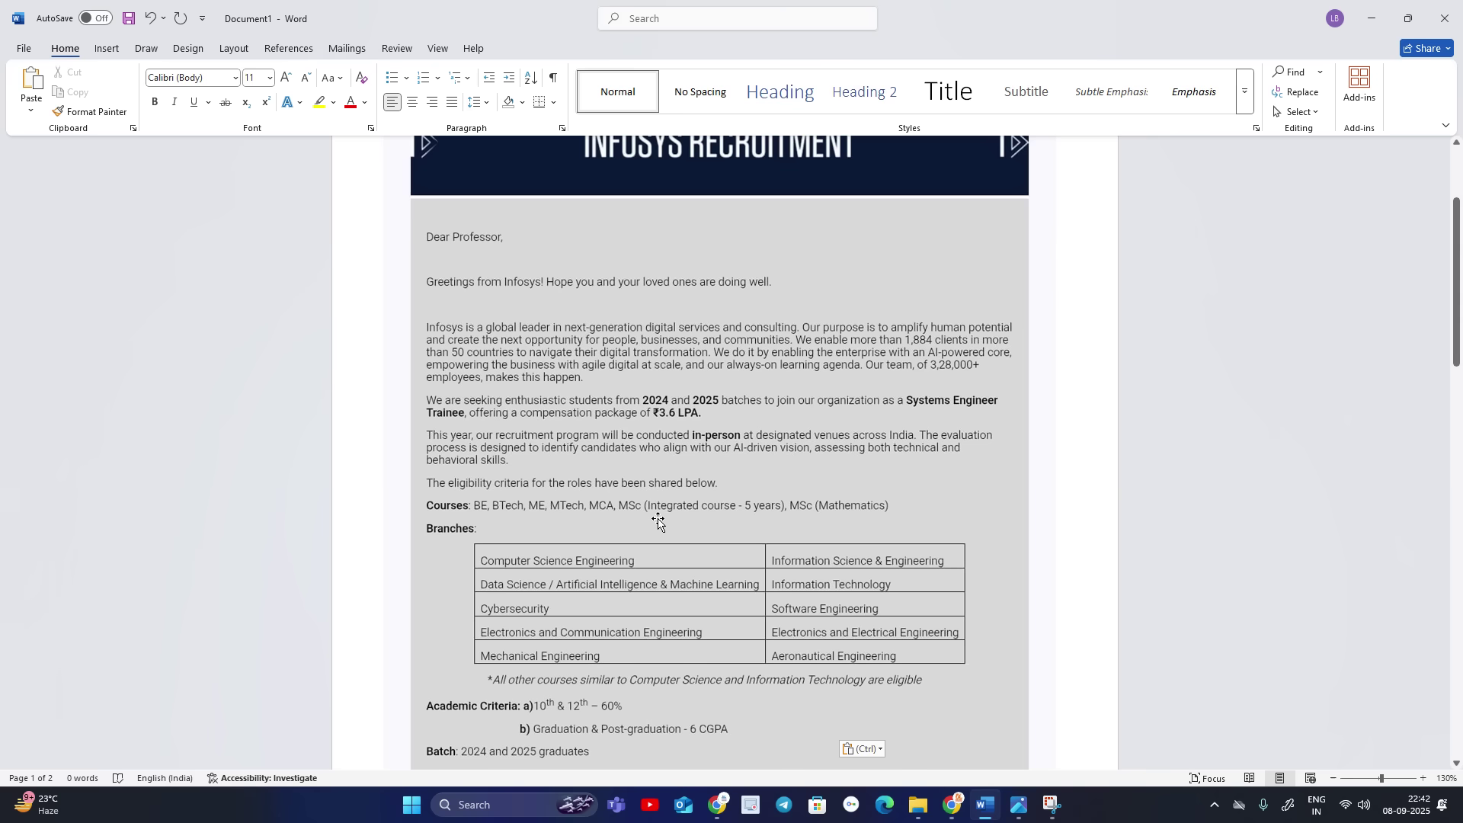
scroll(659, 521, "down", 3)
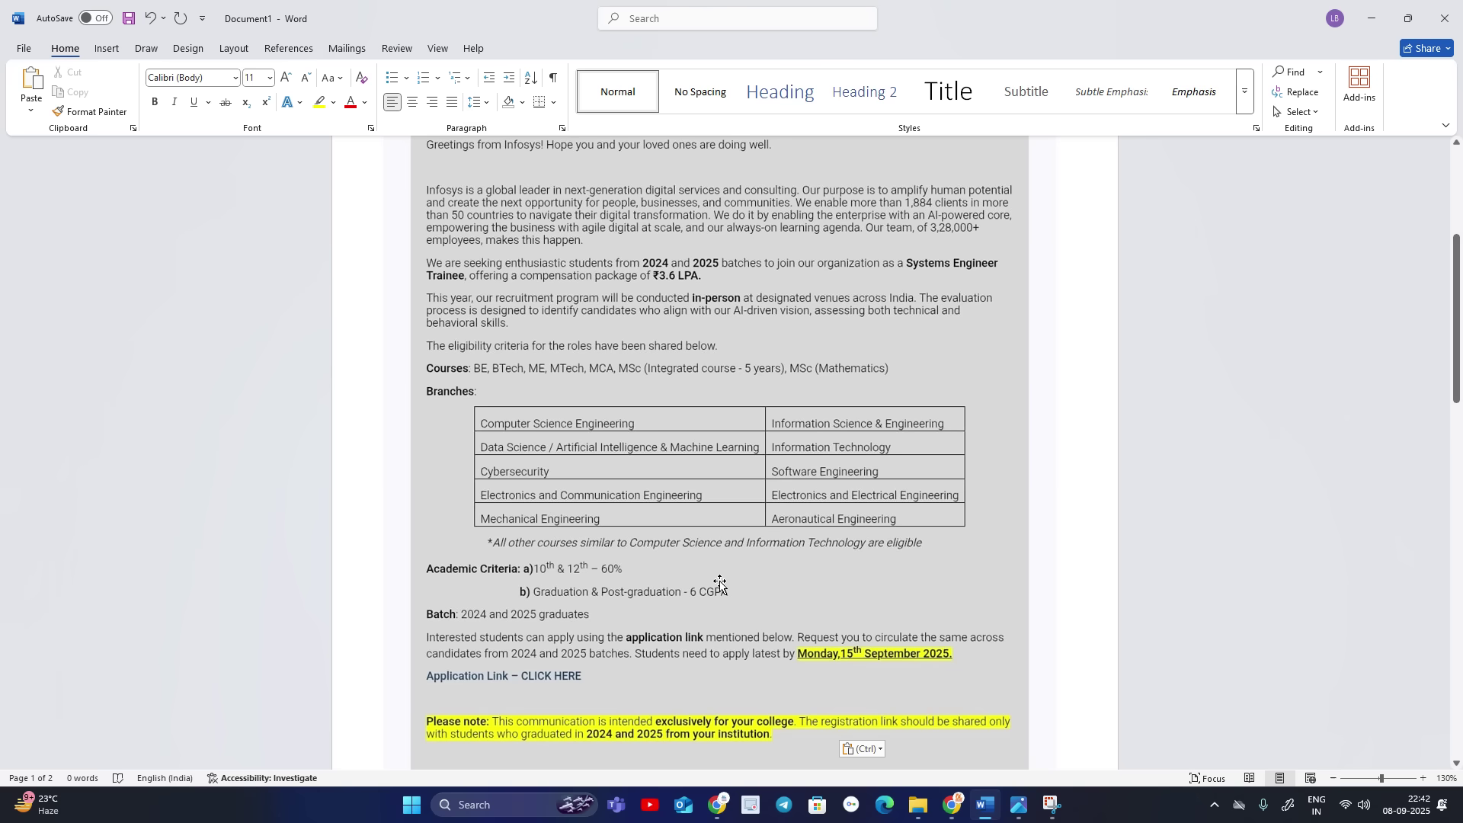
scroll(708, 587, "down", 1)
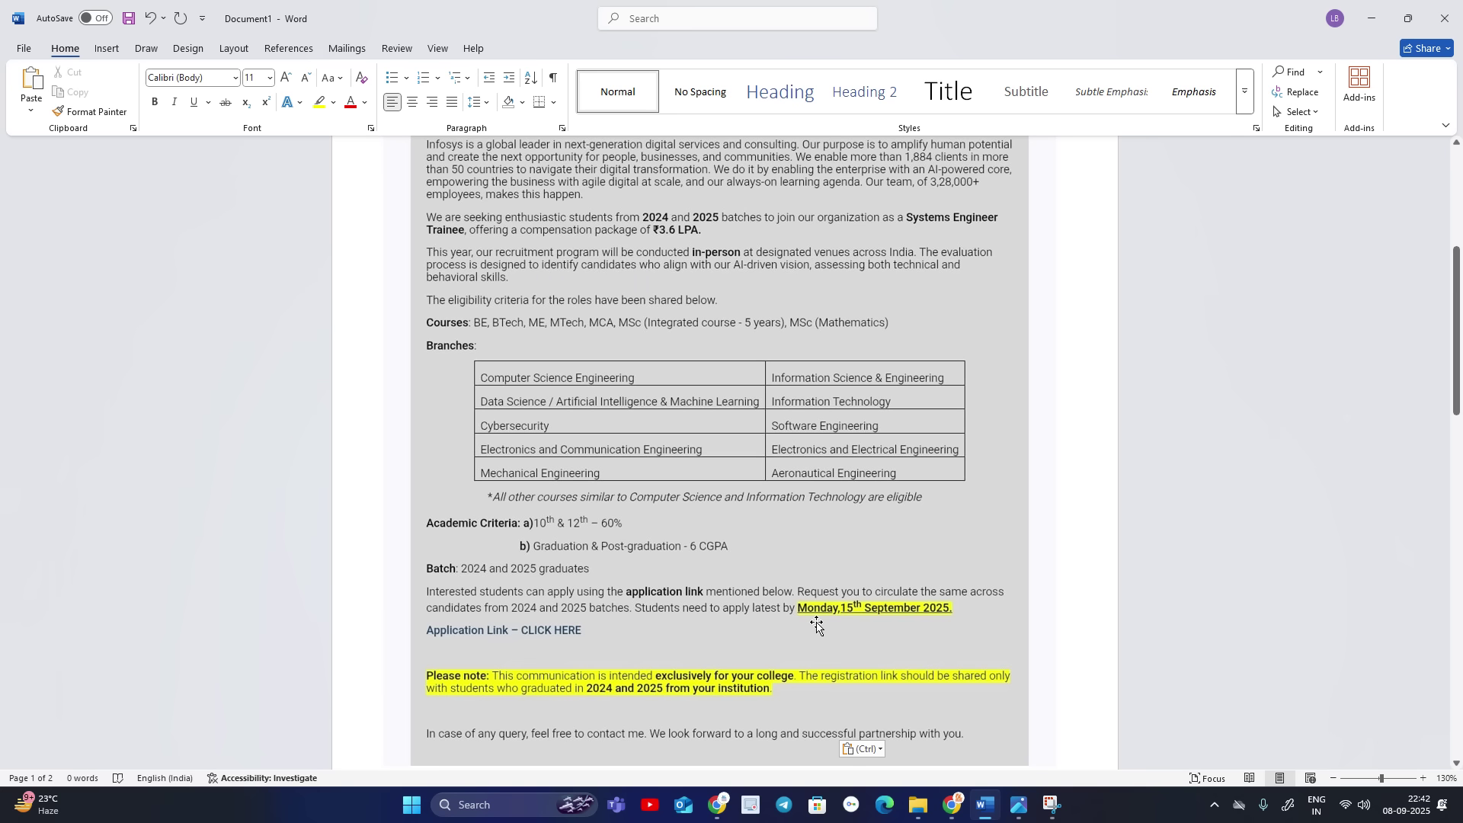
scroll(817, 626, "down", 3)
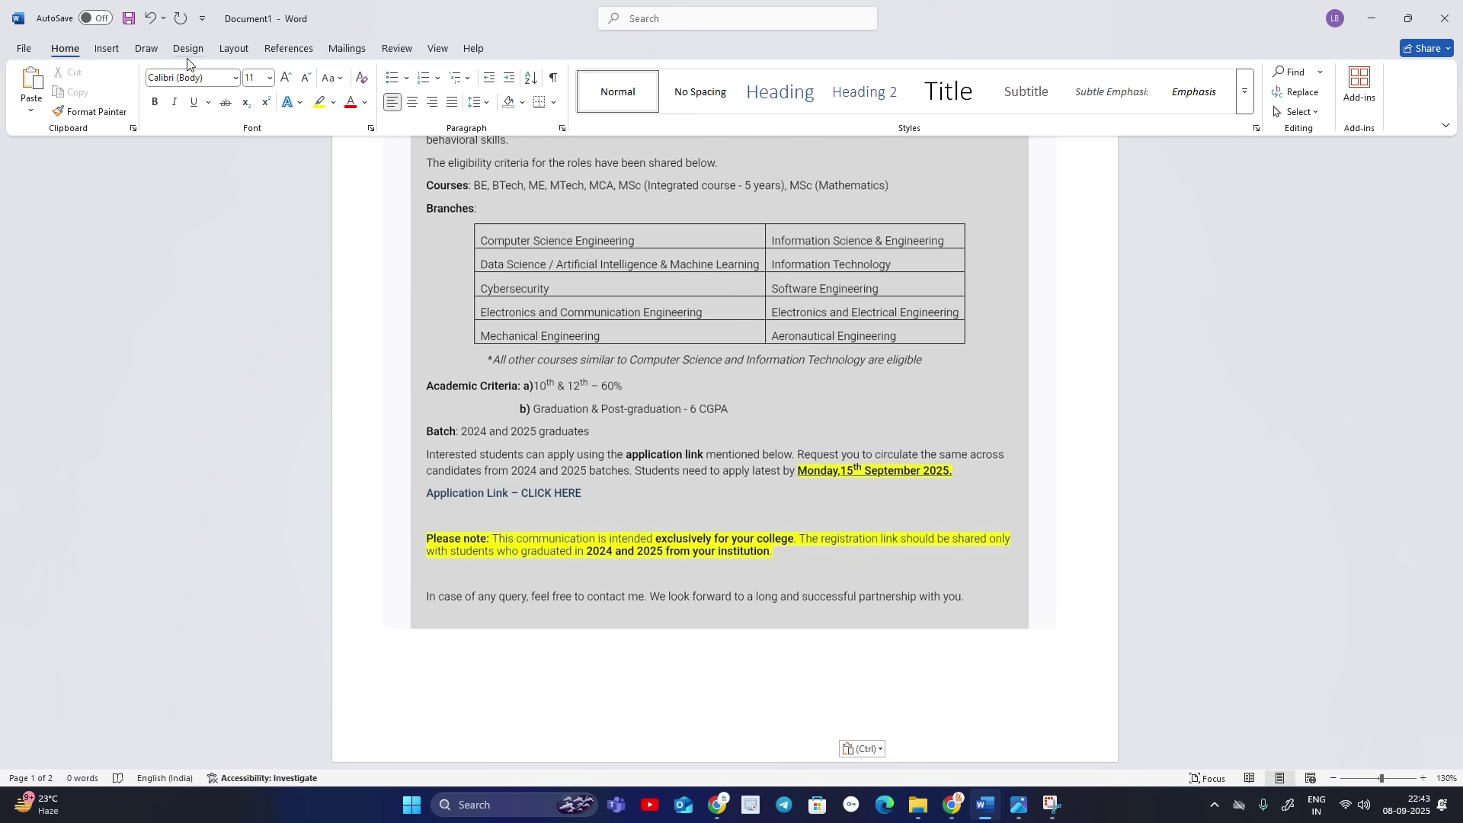
With the orange pen, tick, underline and box the Please note paragraph
left_click(147, 48)
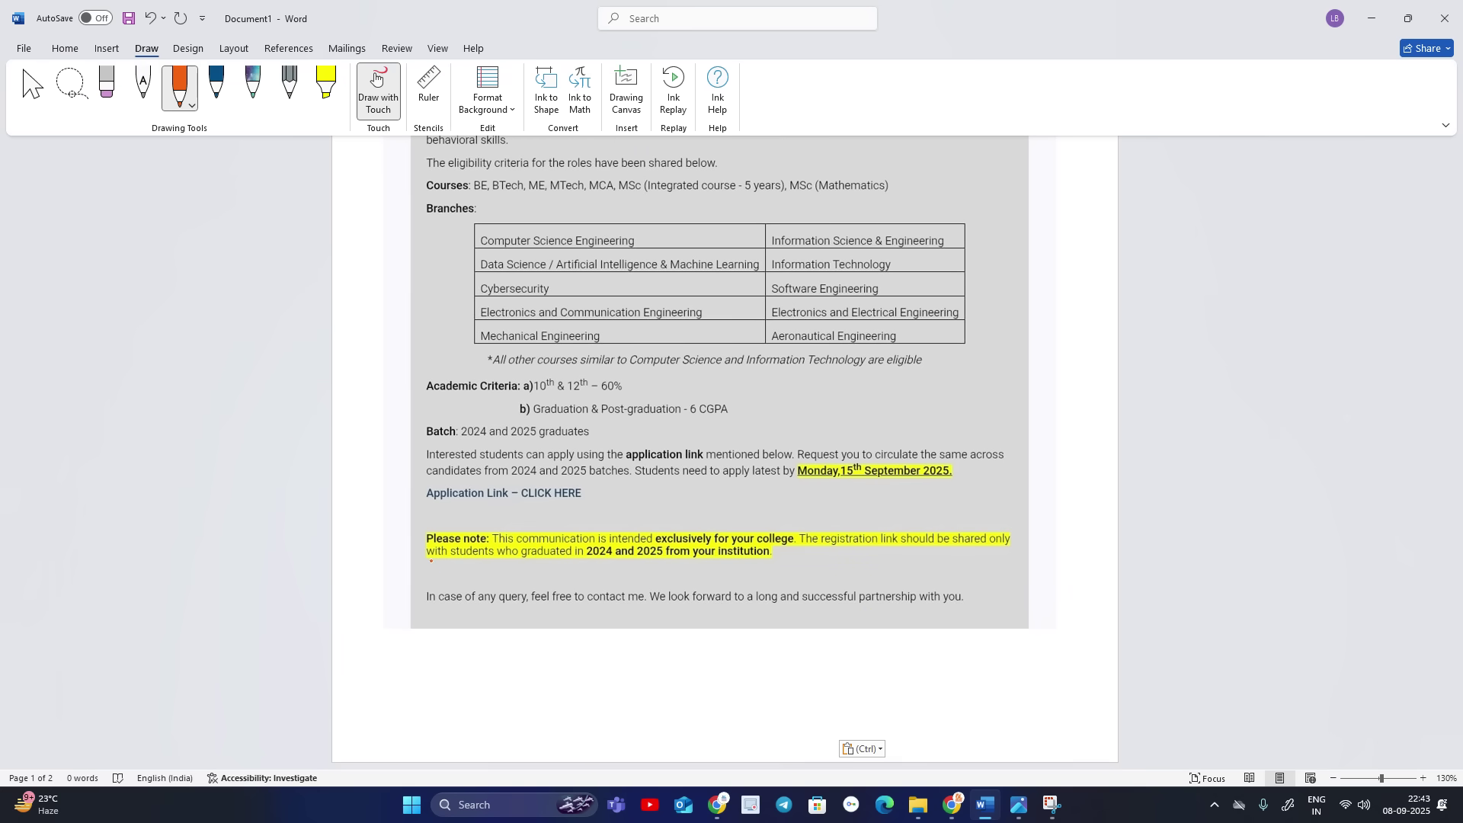
left_click_drag(404, 535, 441, 518)
mouse_move(651, 520)
left_mouse_down()
mouse_move(776, 517)
mouse_move(994, 550)
left_mouse_up()
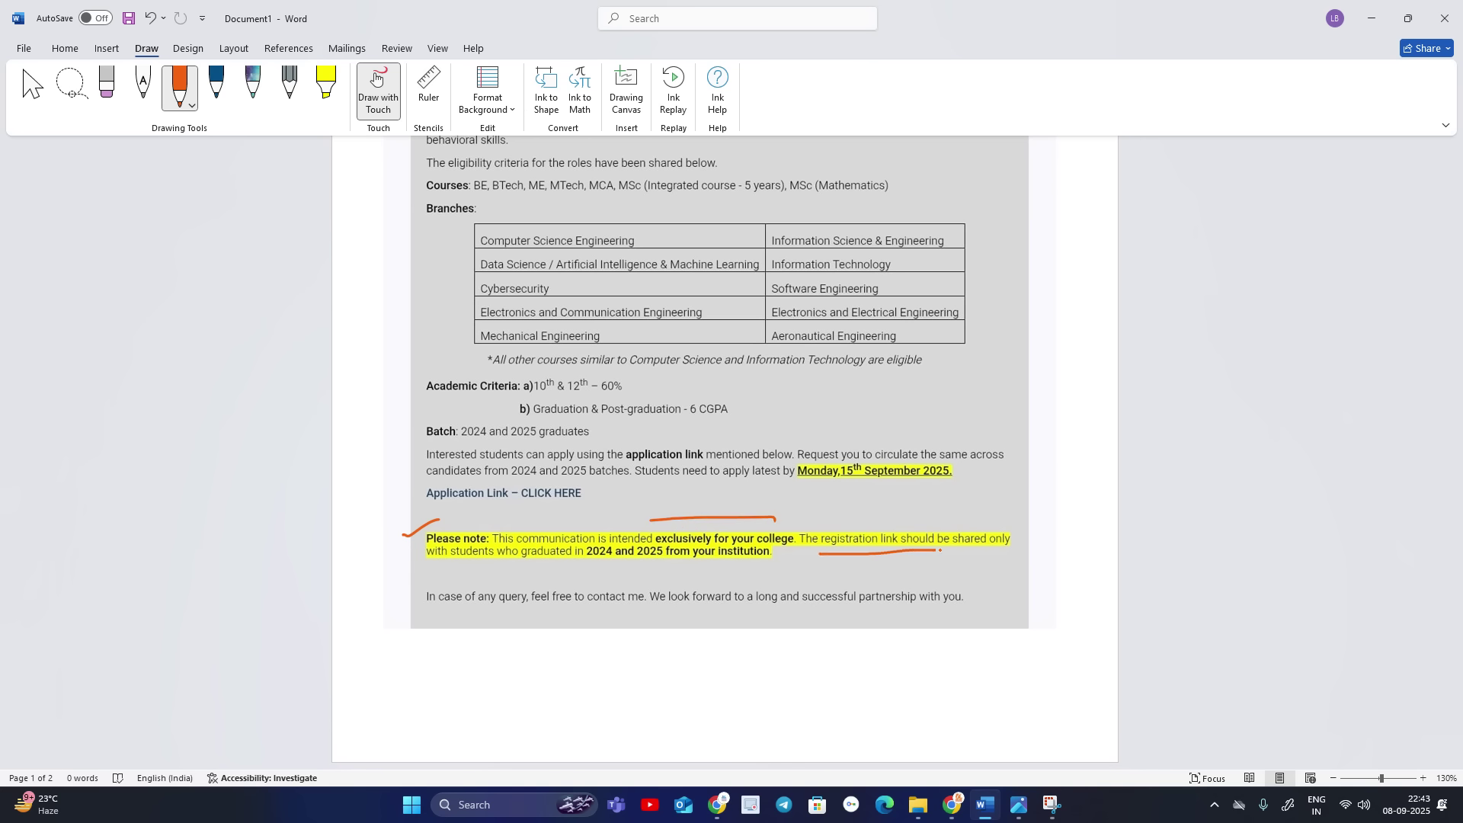
left_click_drag(433, 562, 766, 561)
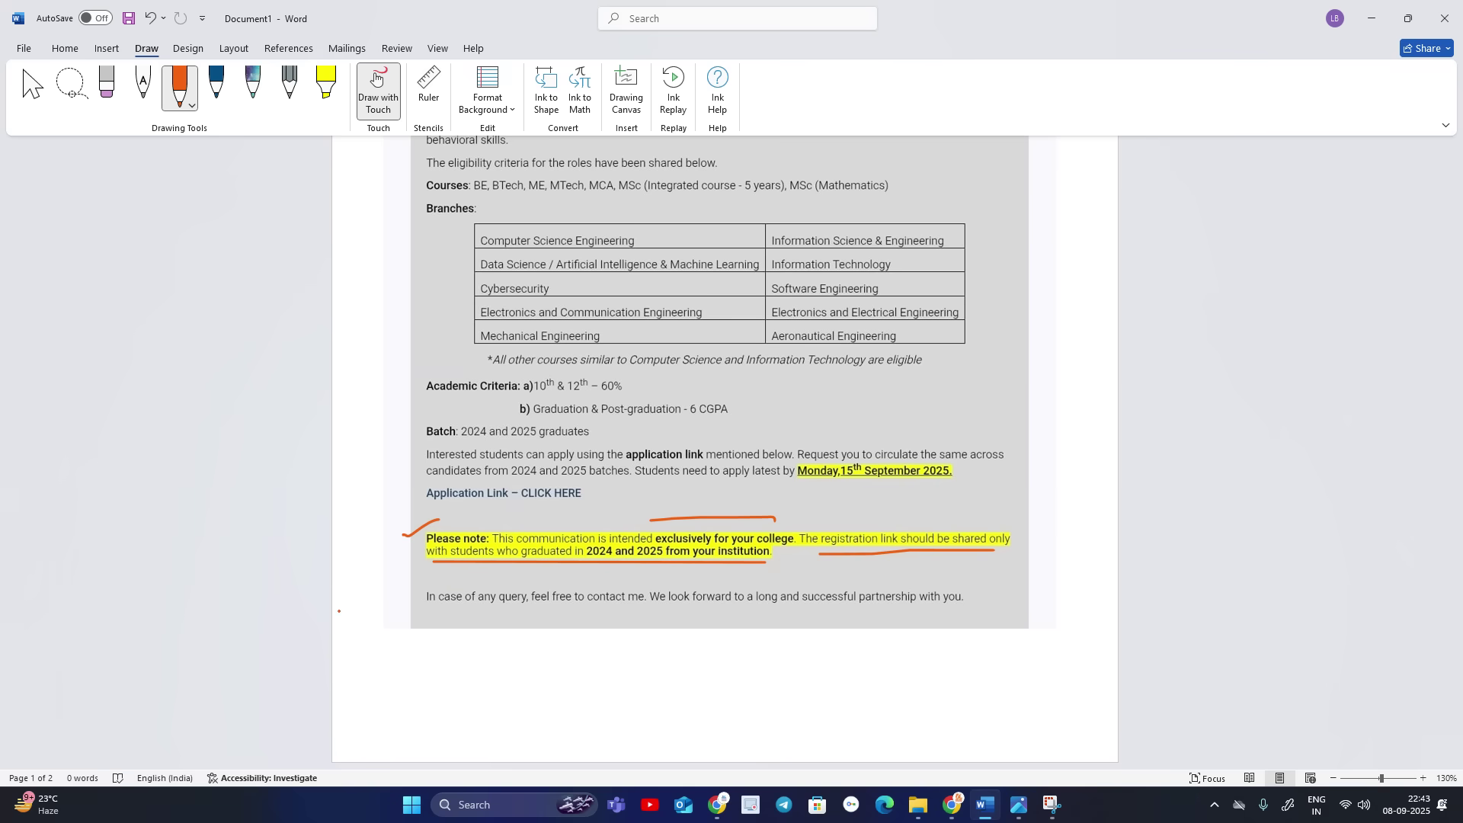
mouse_move(461, 513)
left_mouse_down()
mouse_move(919, 567)
mouse_move(400, 527)
mouse_move(400, 544)
left_mouse_up()
Underline the closing sentence, add a boxed arrow, and handwrite notes beside Academic Criteria
left_click_drag(421, 618, 1002, 615)
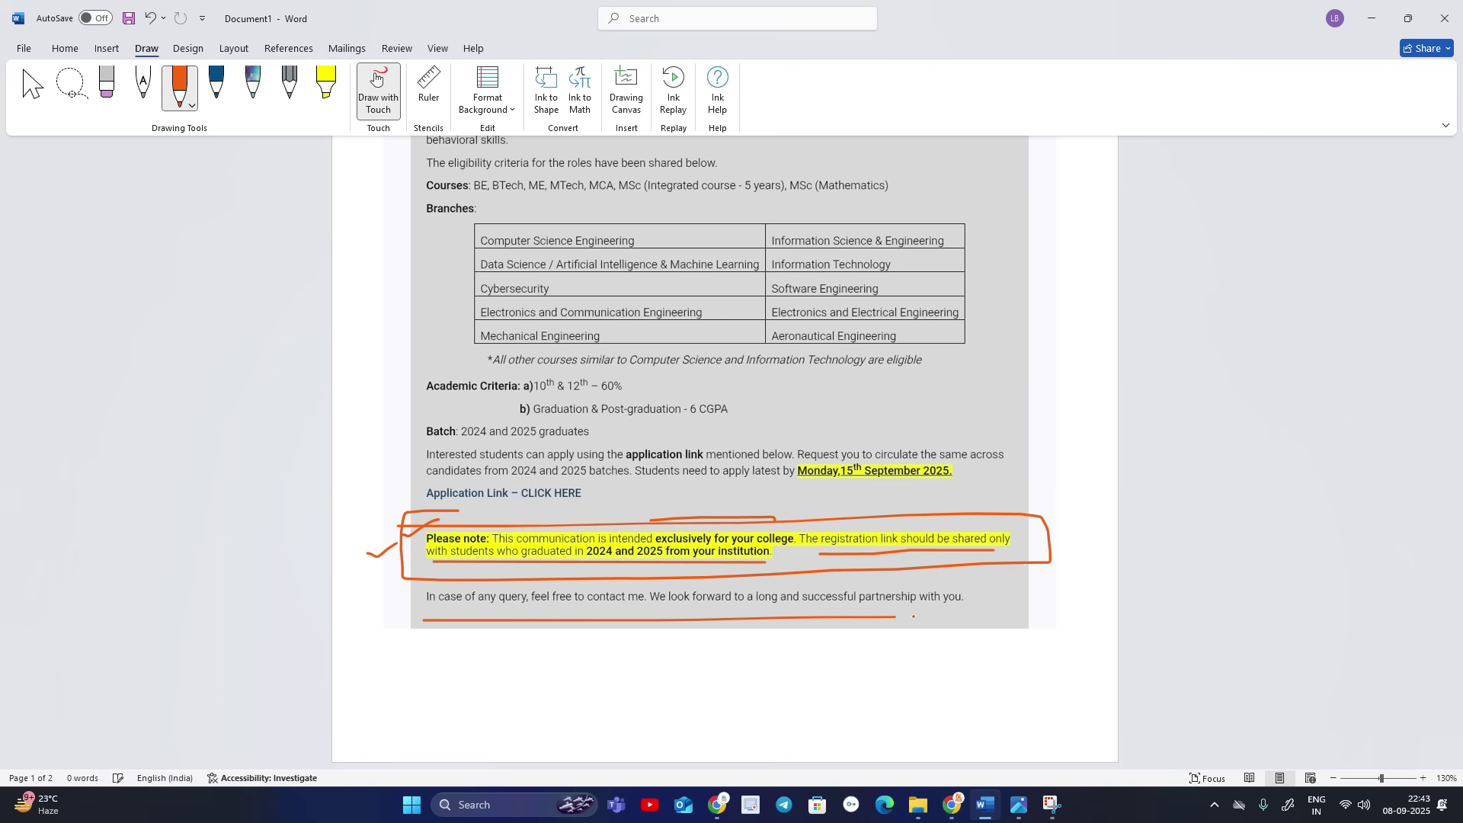
mouse_move(479, 732)
left_mouse_down()
mouse_move(778, 692)
mouse_move(475, 674)
mouse_move(473, 732)
mouse_move(463, 703)
mouse_move(448, 715)
left_mouse_up()
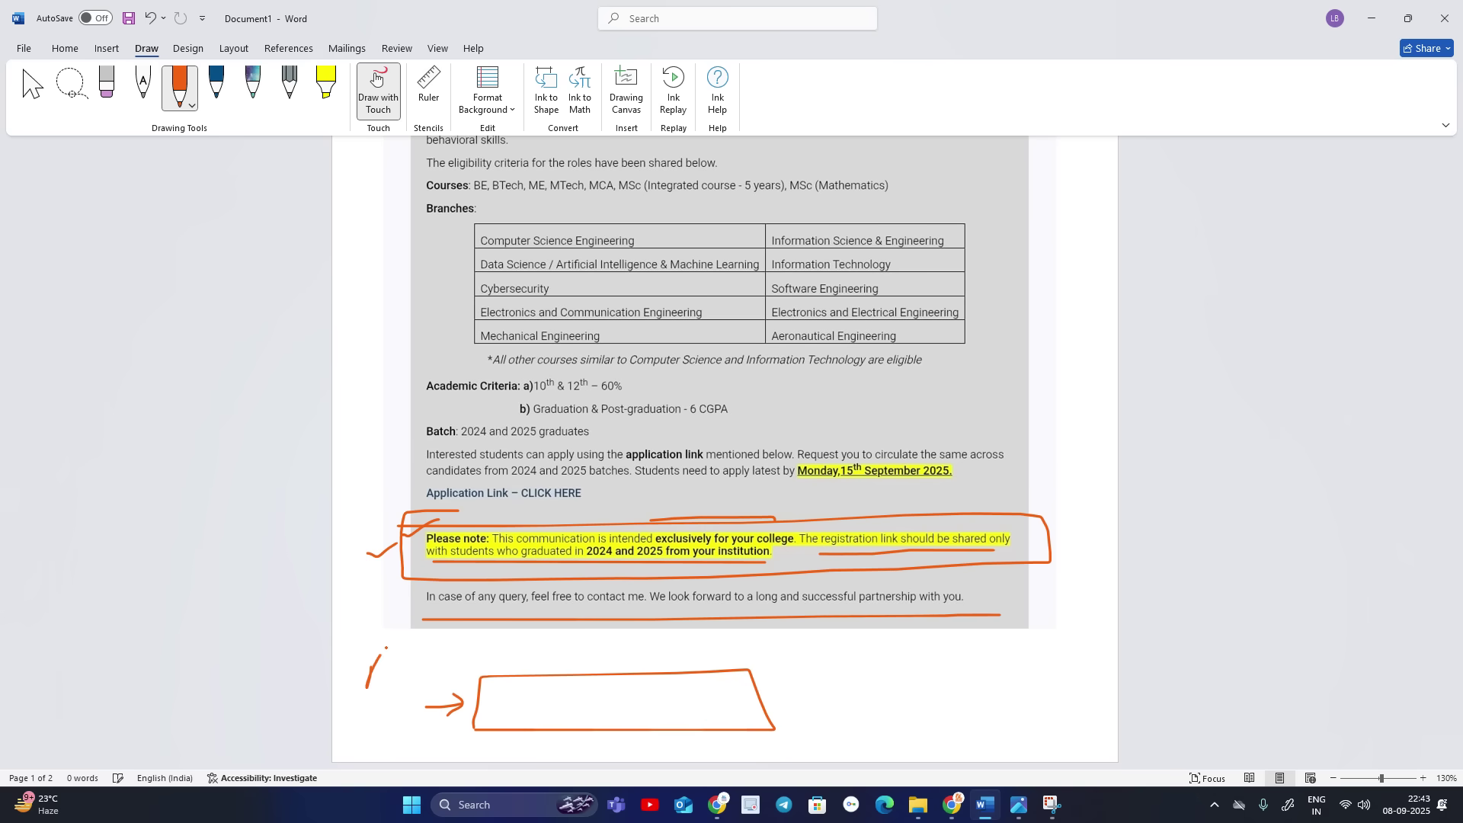
mouse_move(365, 689)
left_mouse_down()
mouse_move(437, 672)
mouse_move(565, 691)
mouse_move(532, 718)
mouse_move(613, 693)
mouse_move(693, 709)
mouse_move(953, 695)
left_mouse_up()
mouse_move(947, 379)
left_mouse_down()
mouse_move(927, 432)
mouse_move(993, 400)
left_mouse_up()
mouse_move(995, 359)
left_mouse_down()
mouse_move(1005, 402)
mouse_move(1044, 393)
left_mouse_up()
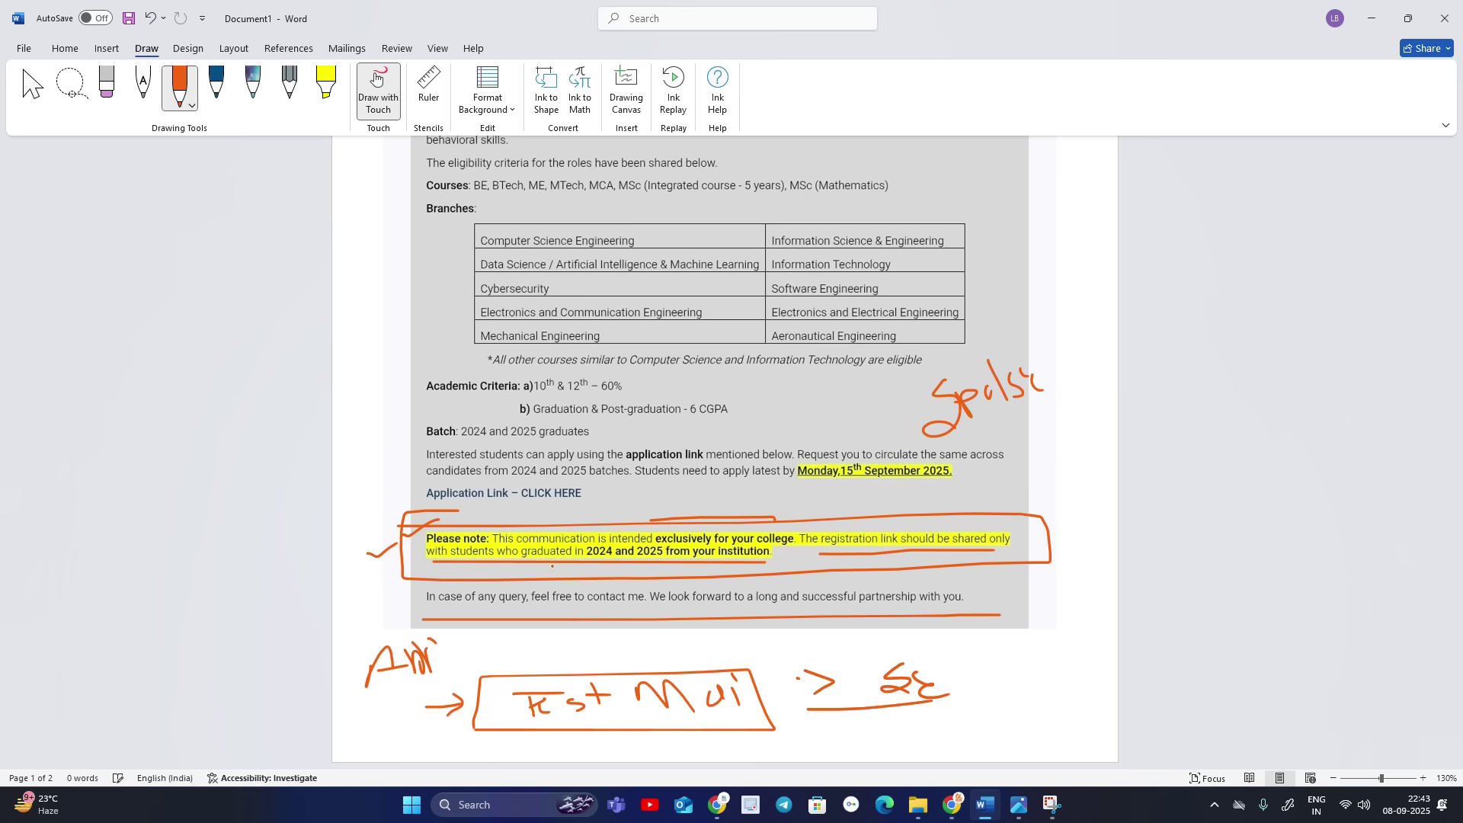
left_click(32, 85)
scroll(572, 457, "down", 8)
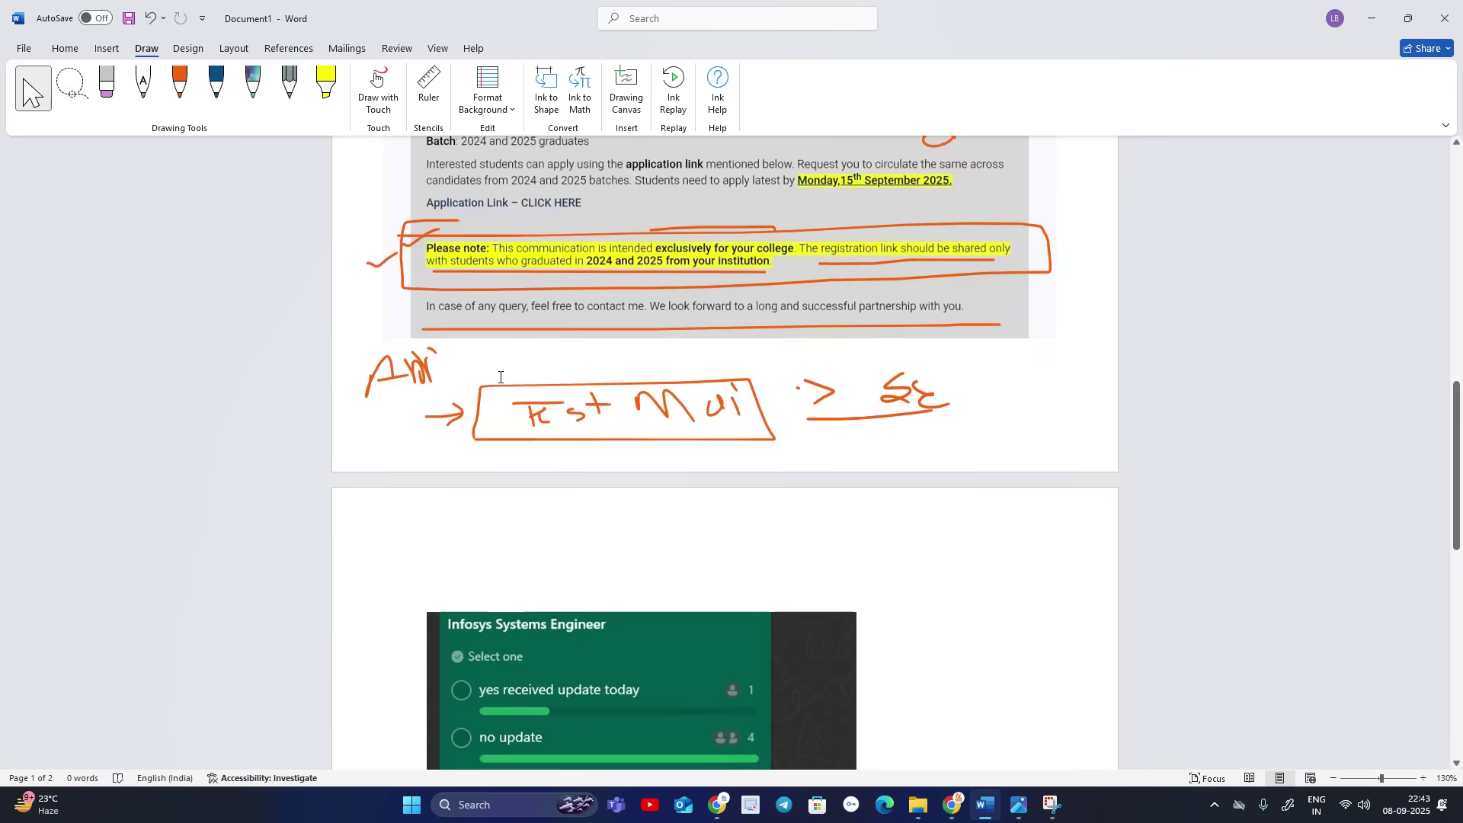
scroll(500, 376, "down", 5)
scroll(500, 375, "down", 2)
Circle the 'received update today' vote counts in both poll screenshots in orange ink
left_click(180, 86)
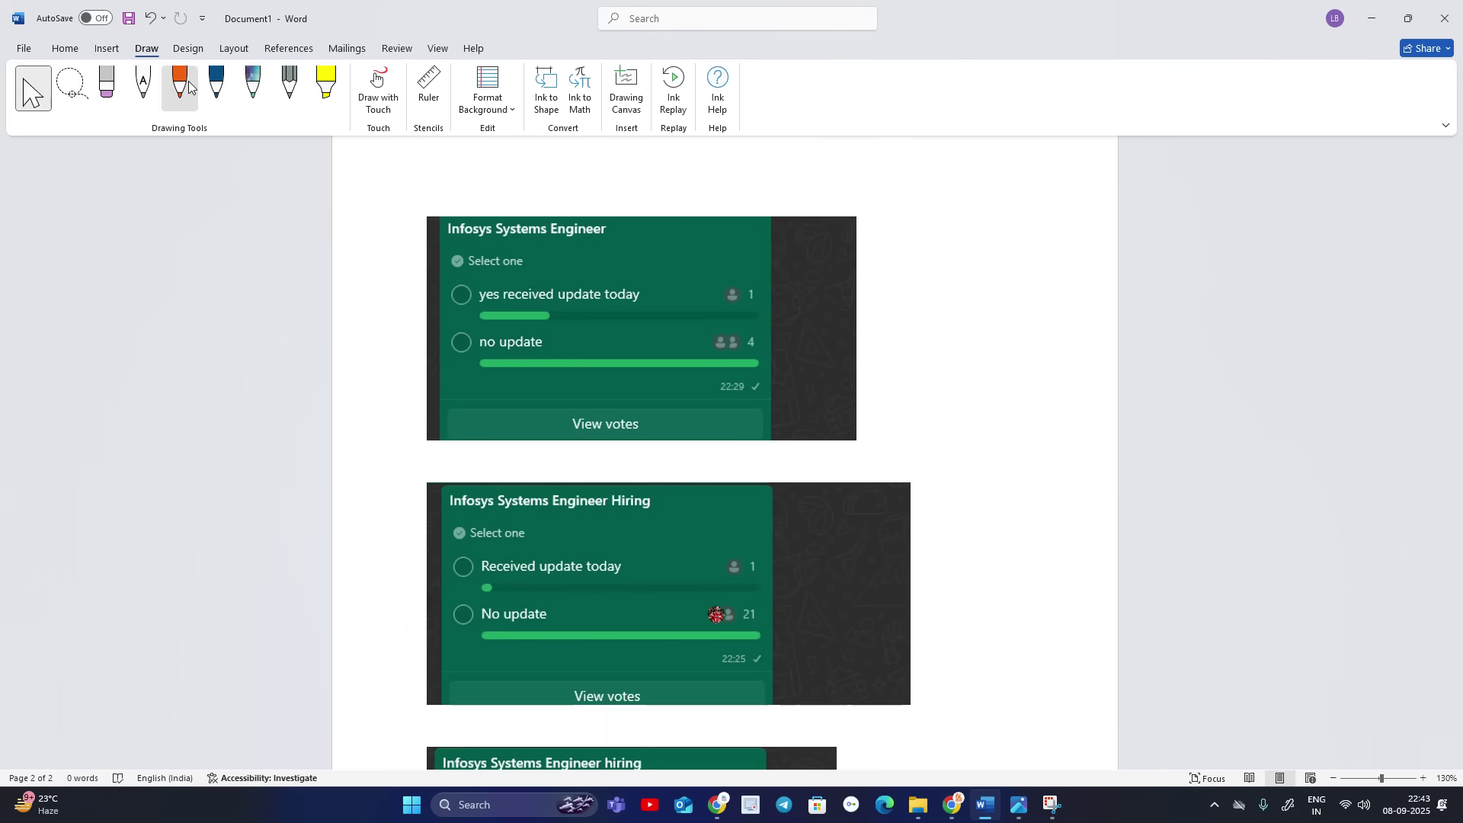
left_click_drag(700, 285, 763, 300)
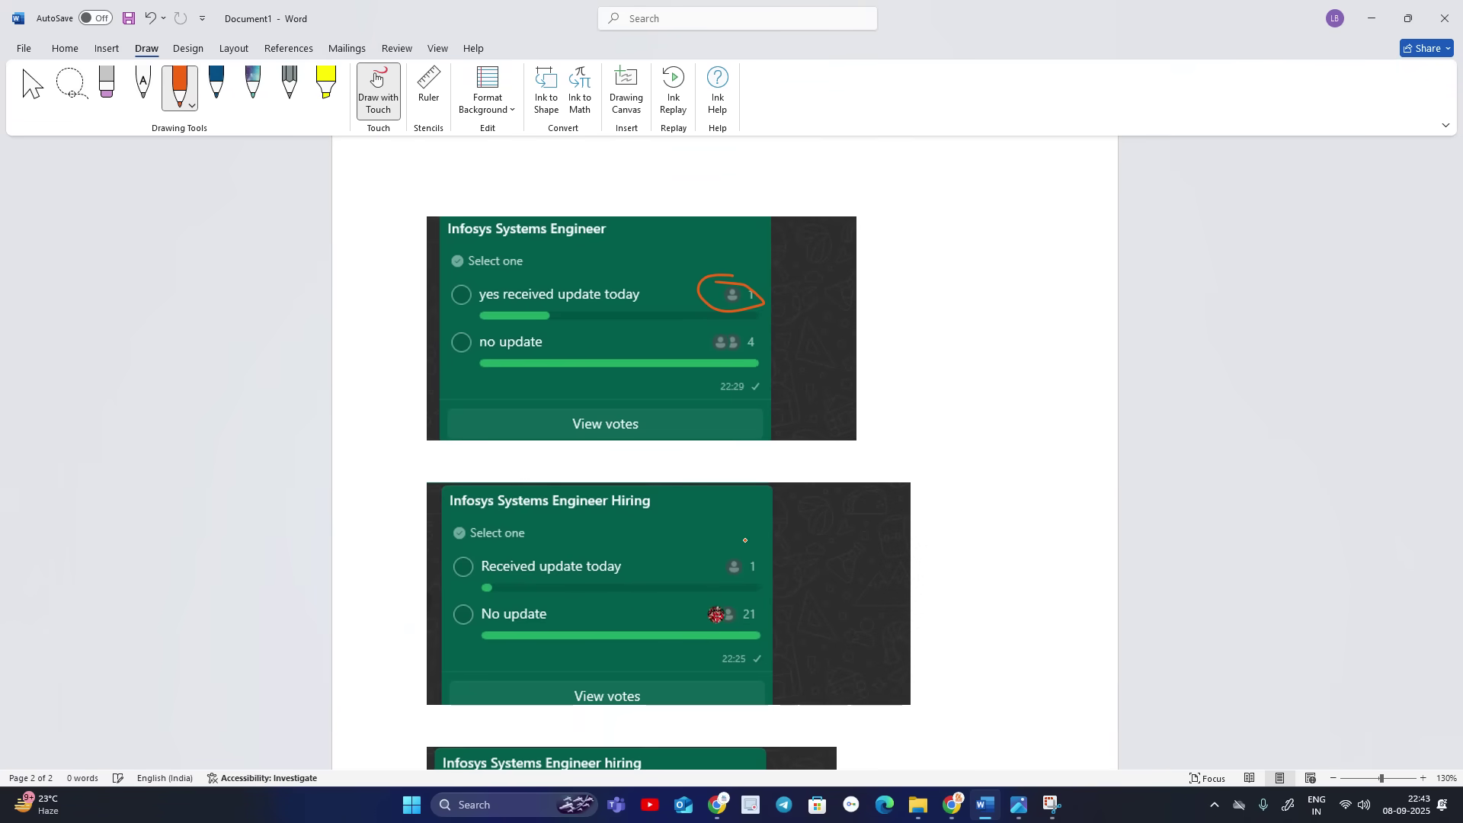
left_click_drag(745, 539, 750, 578)
key("Escape")
scroll(768, 510, "down", 3)
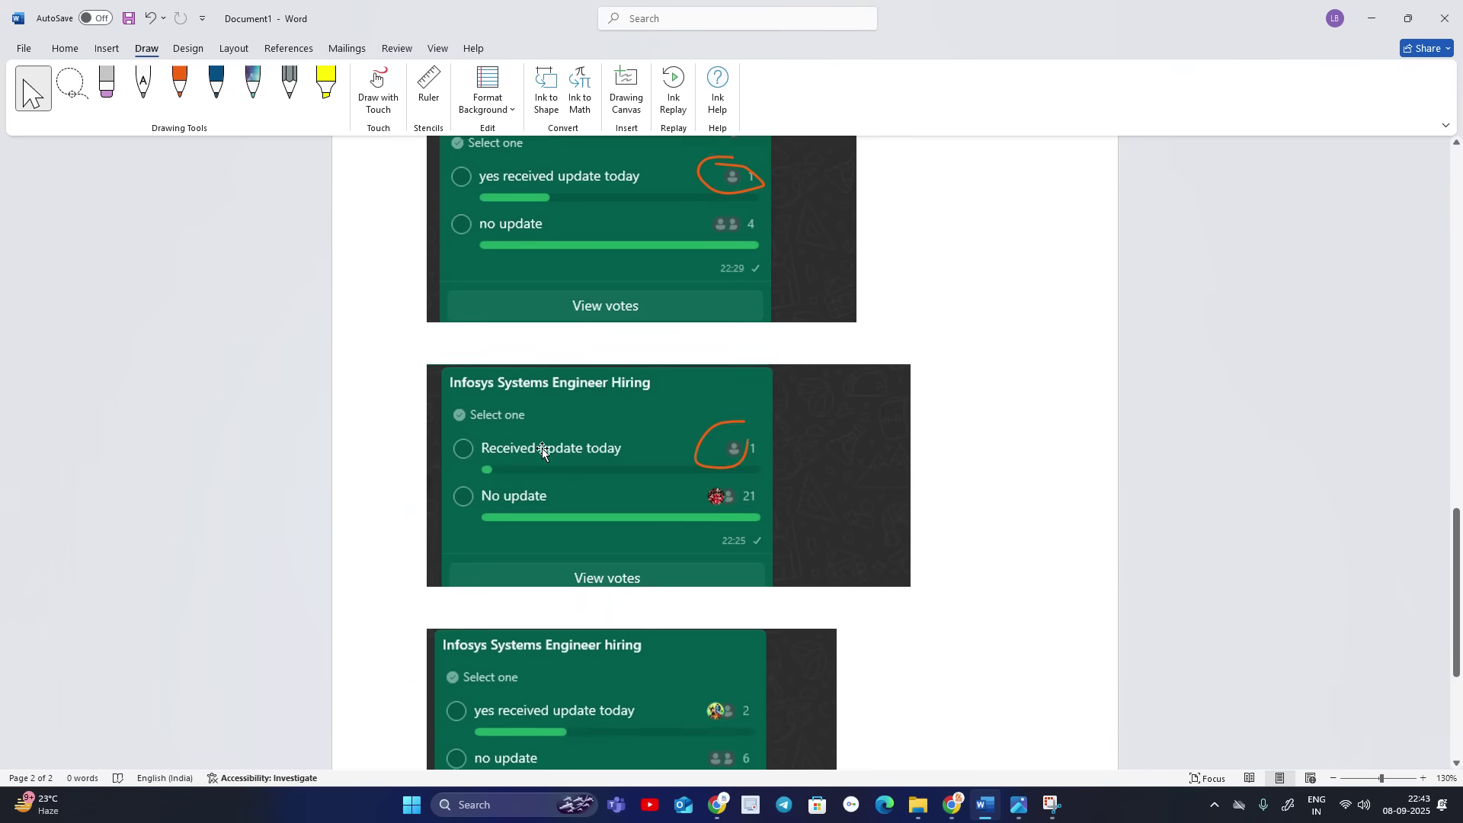
scroll(766, 457, "down", 3)
Draw an orange tick over the yes votes in the second poll
left_click(180, 85)
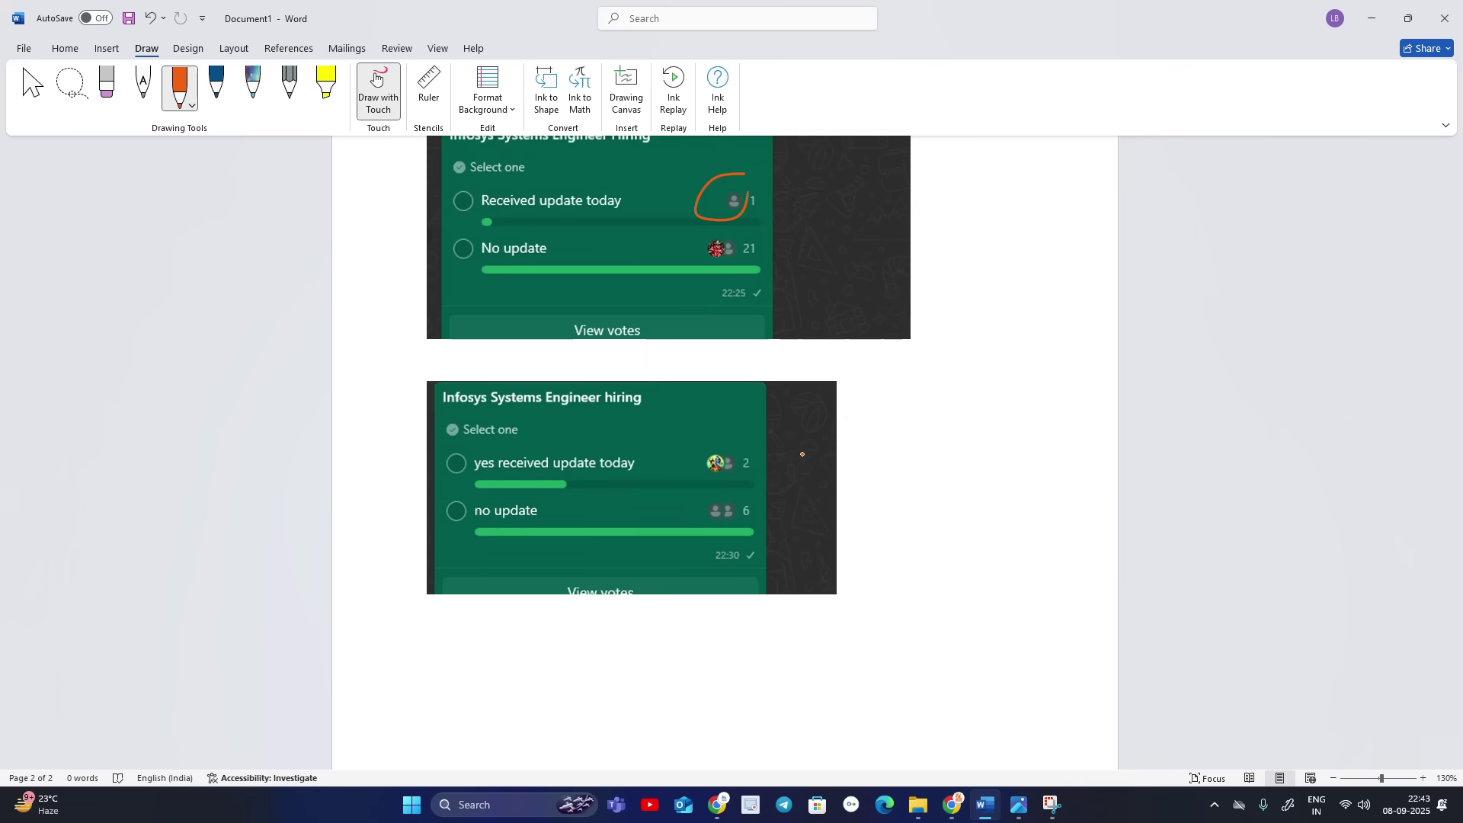
left_click_drag(701, 455, 752, 436)
key("Escape")
scroll(694, 364, "up", 4)
scroll(693, 364, "up", 6)
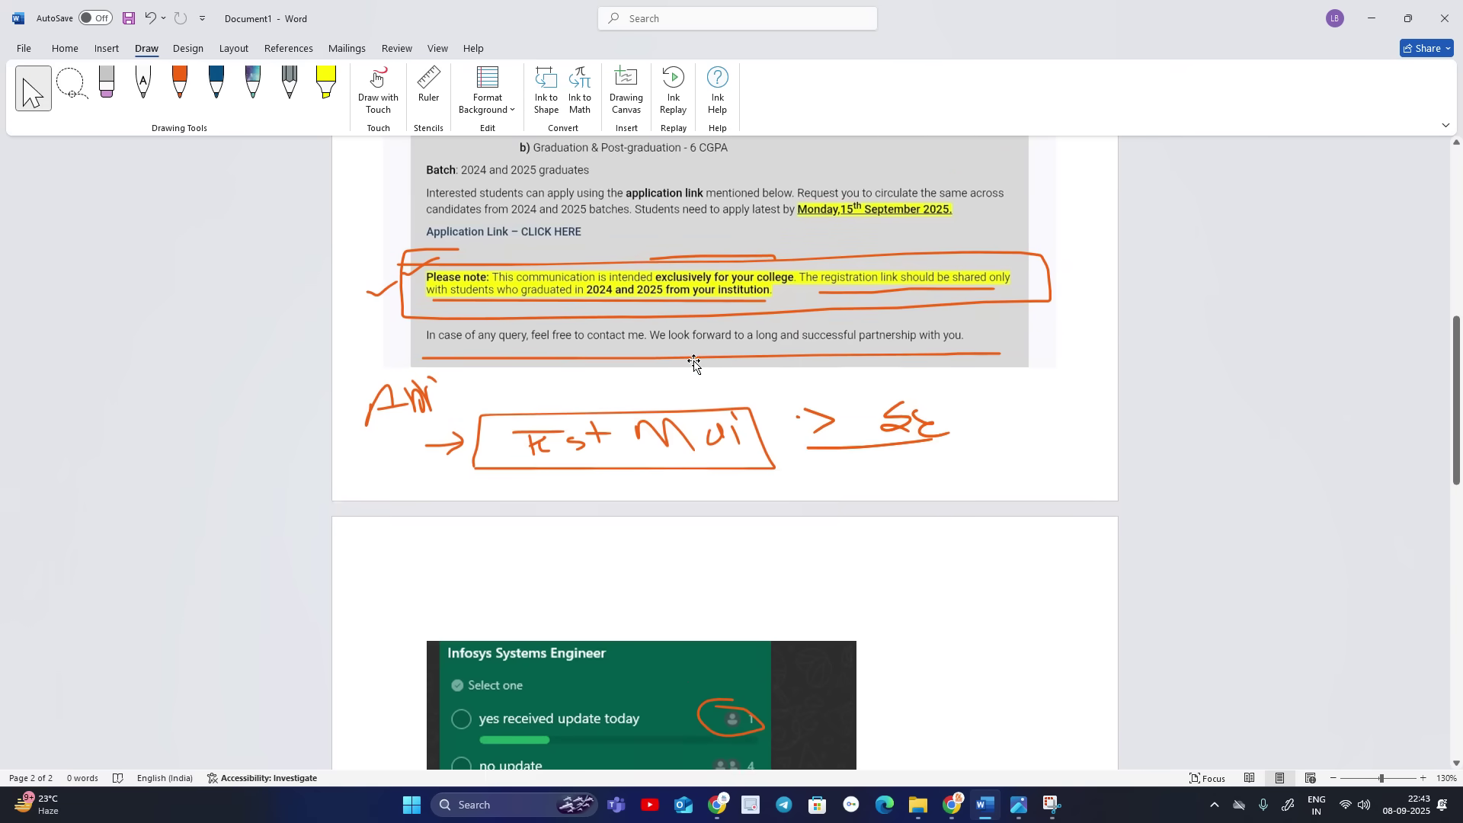
scroll(694, 363, "up", 3)
Show the Infosys application form, highlighting the registration part of its URL, then return to Word
left_click(951, 804)
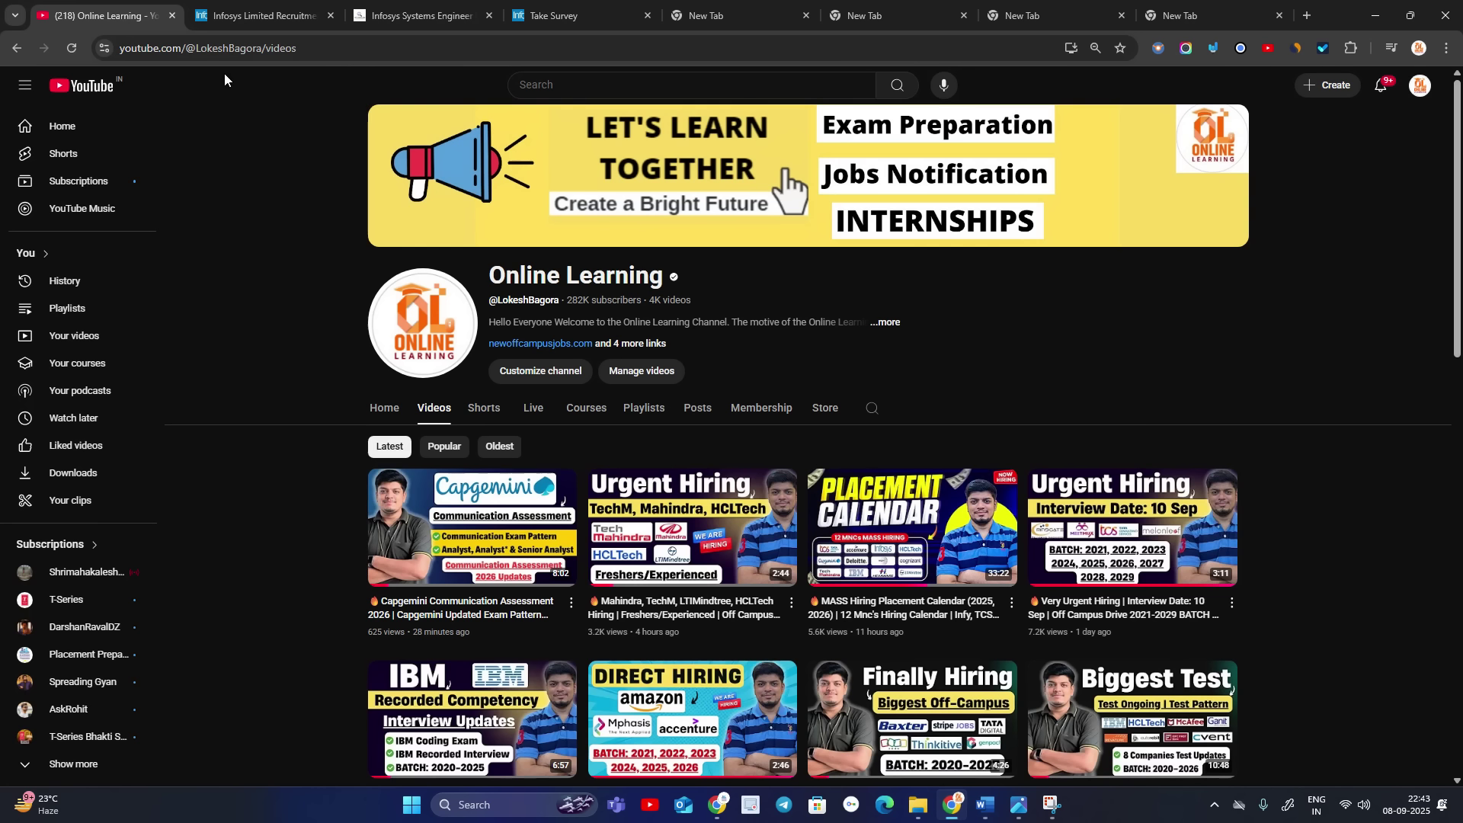
left_click(257, 15)
scroll(392, 131, "down", 1)
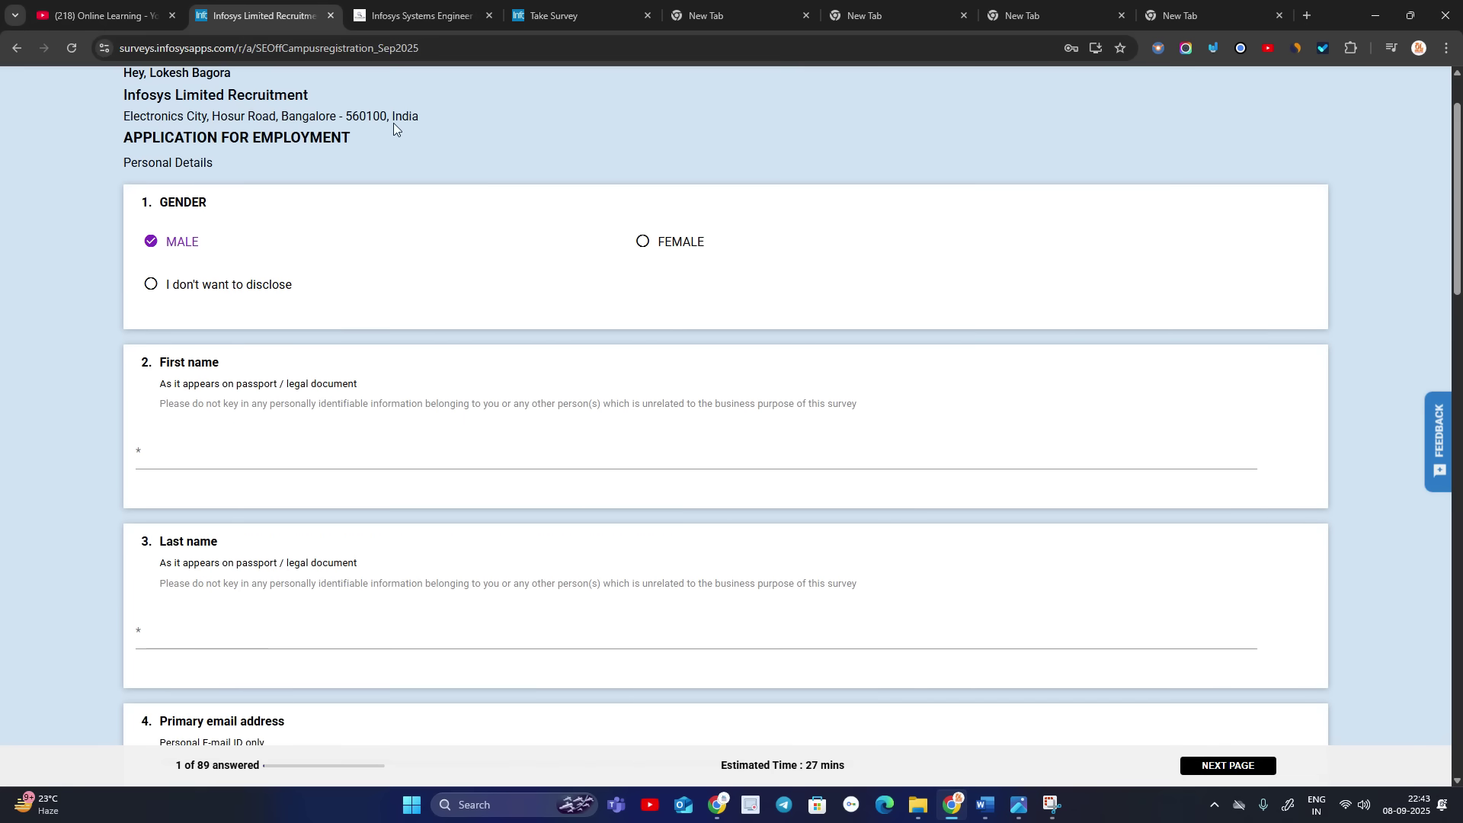
left_click(299, 48)
left_click_drag(289, 49, 452, 48)
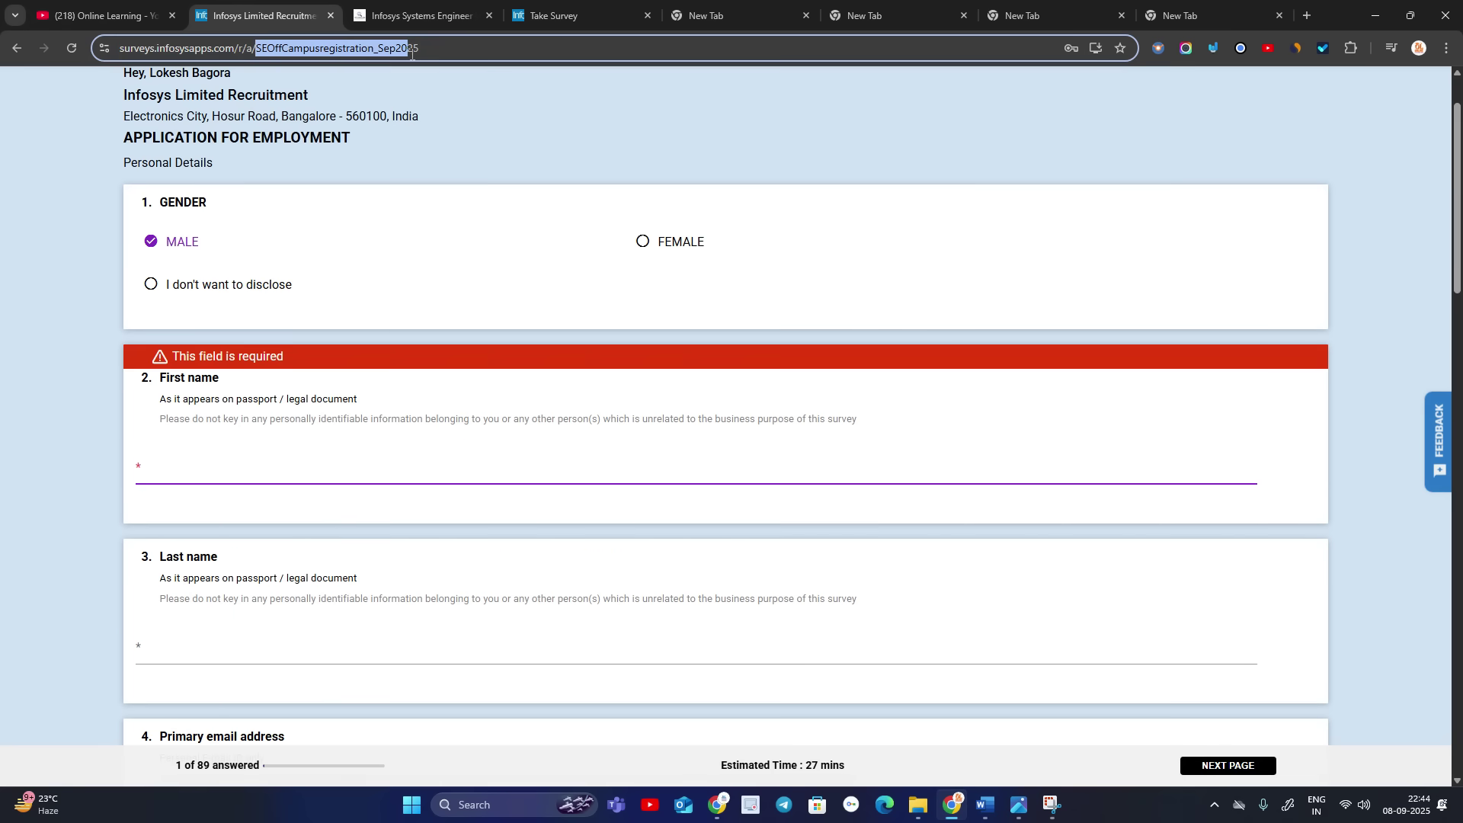
left_click(542, 185)
scroll(543, 184, "up", 2)
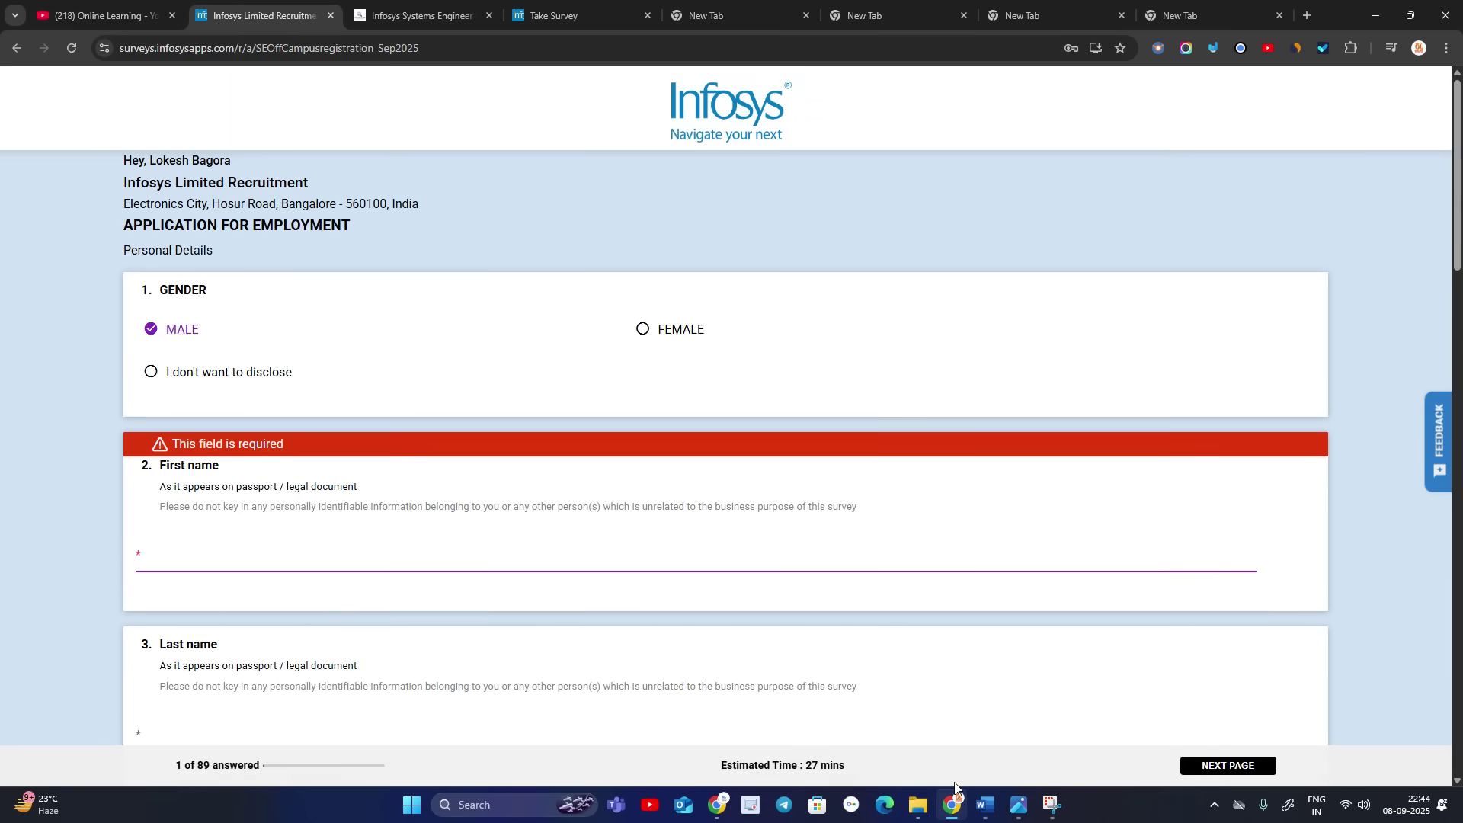
left_click(981, 803)
scroll(756, 577, "up", 5)
scroll(756, 578, "up", 5)
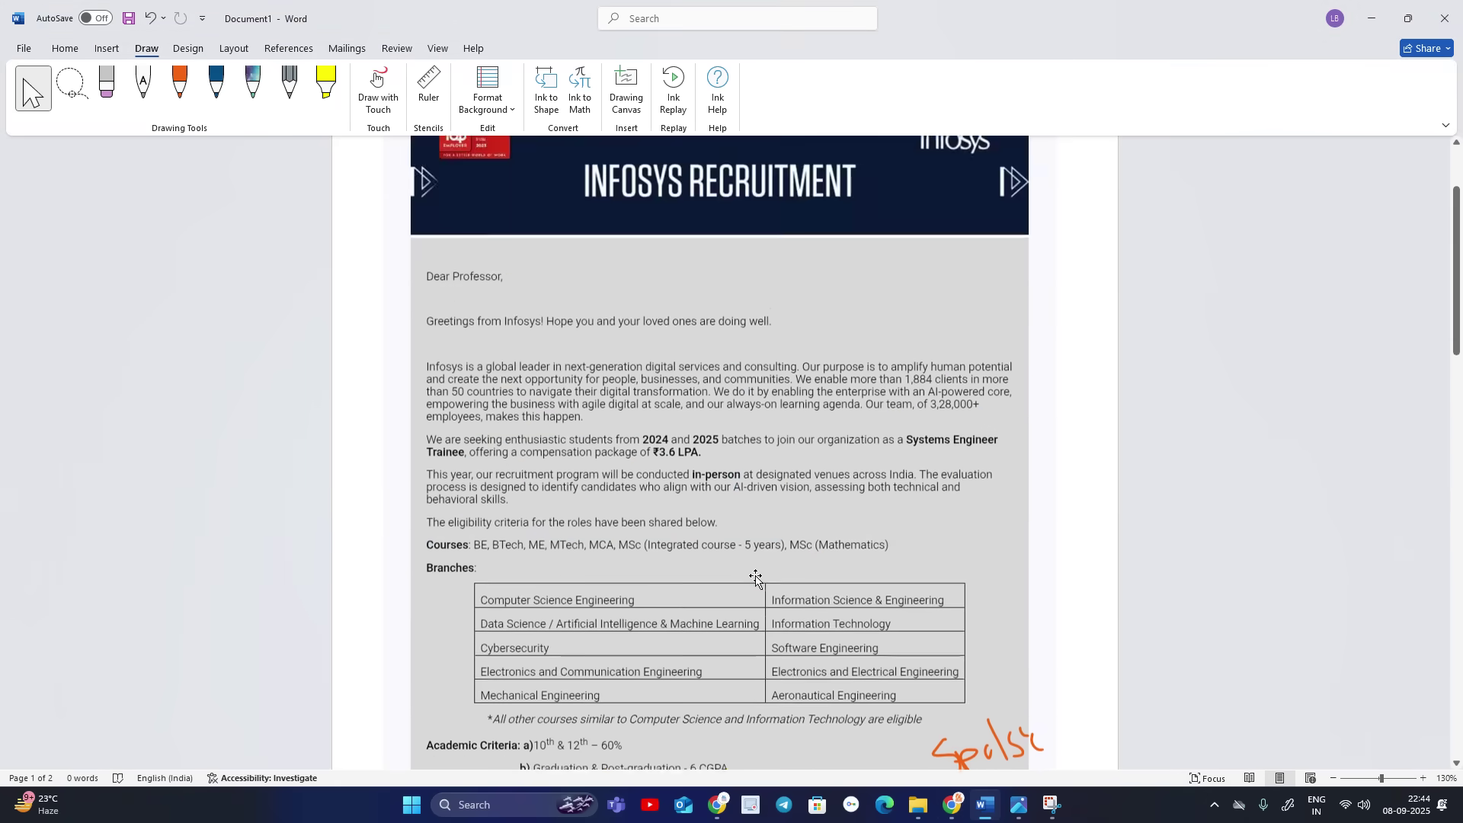
scroll(756, 572, "down", 3)
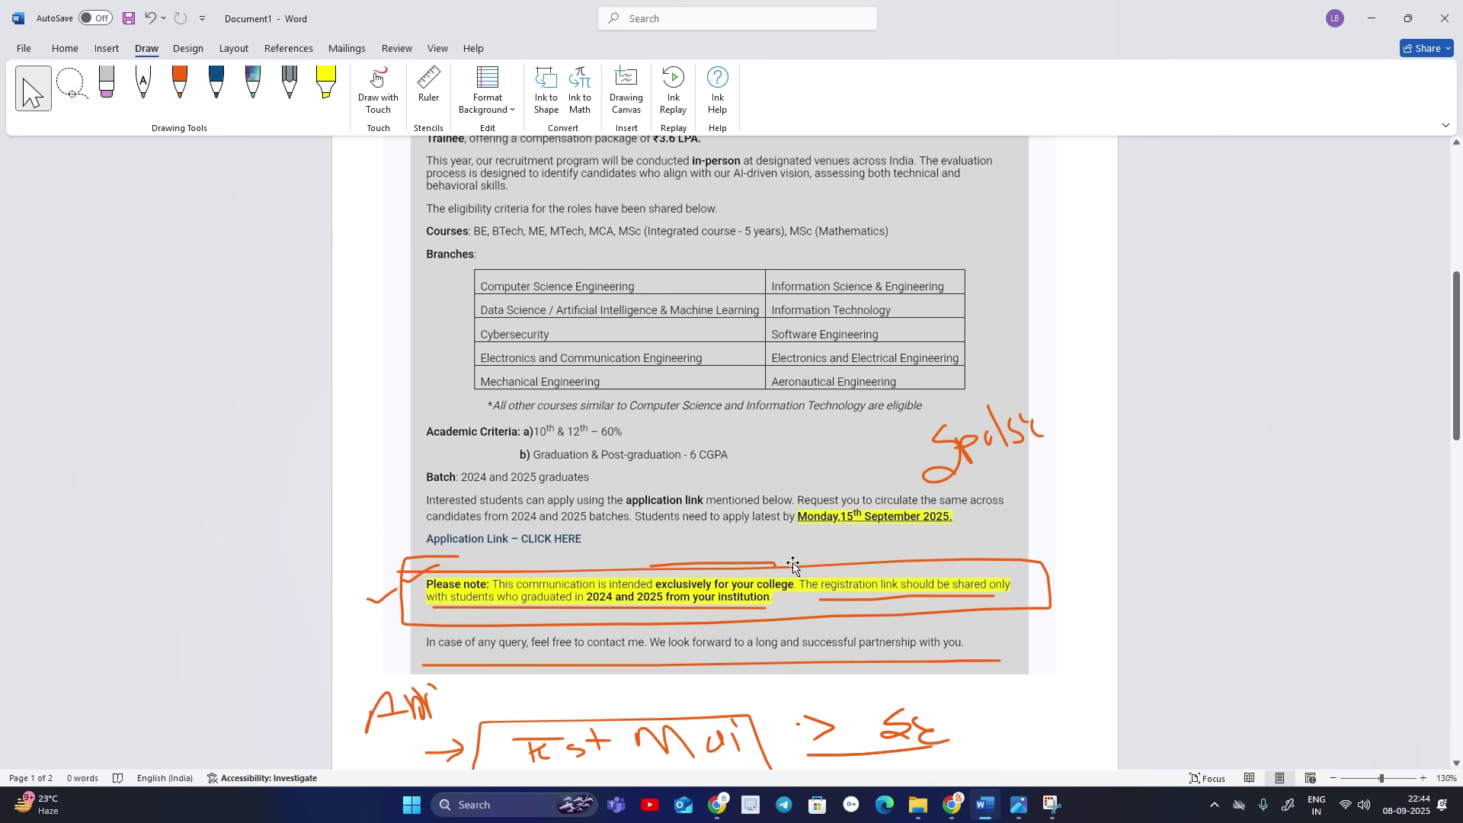
Return to the Infosys application form in Chrome
left_click(951, 804)
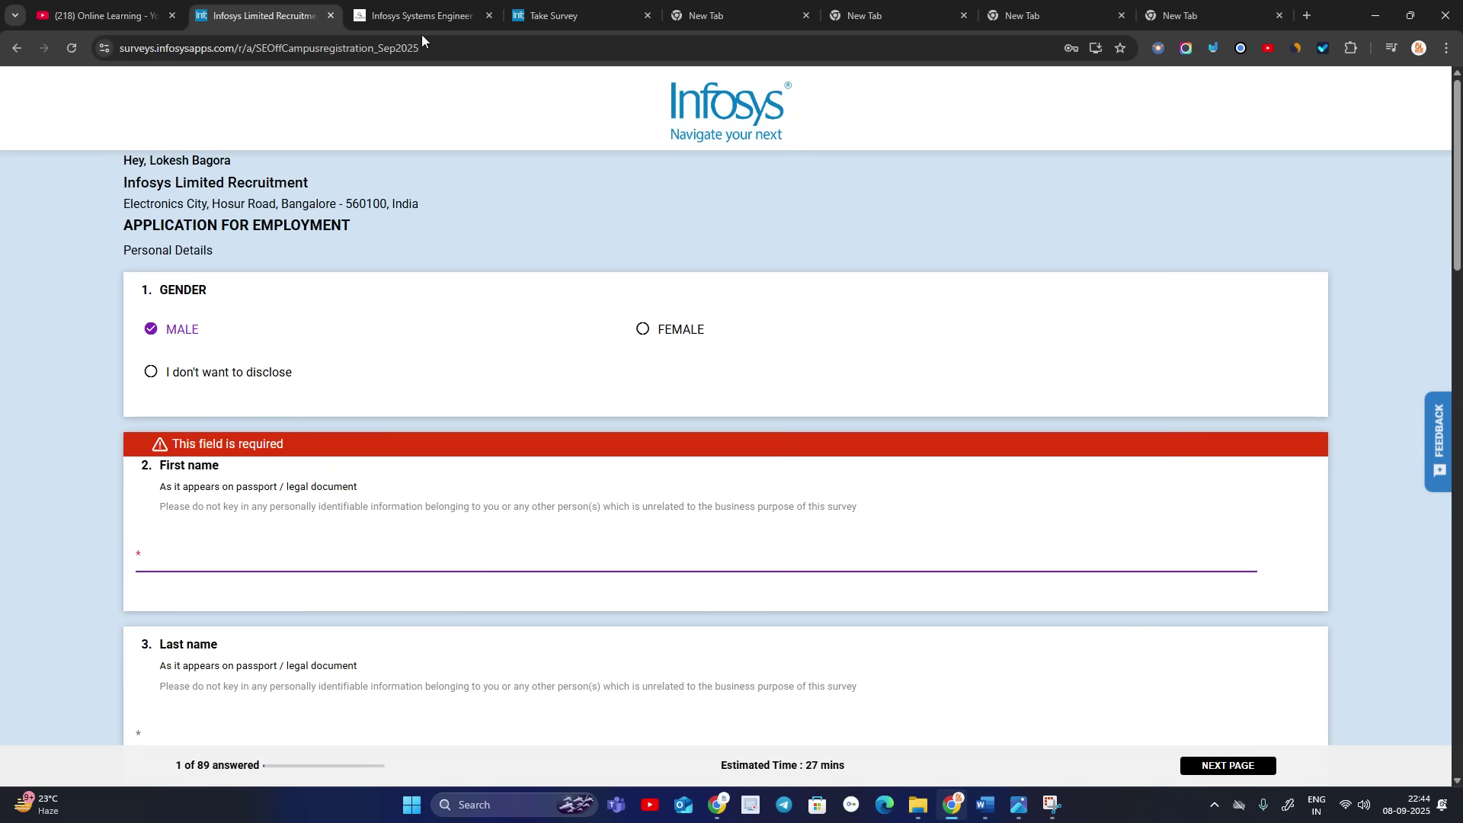
View the hiring article and privacy declaration, scroll the form to its address fields, then reopen the hiring image
left_click(420, 14)
scroll(704, 376, "down", 3)
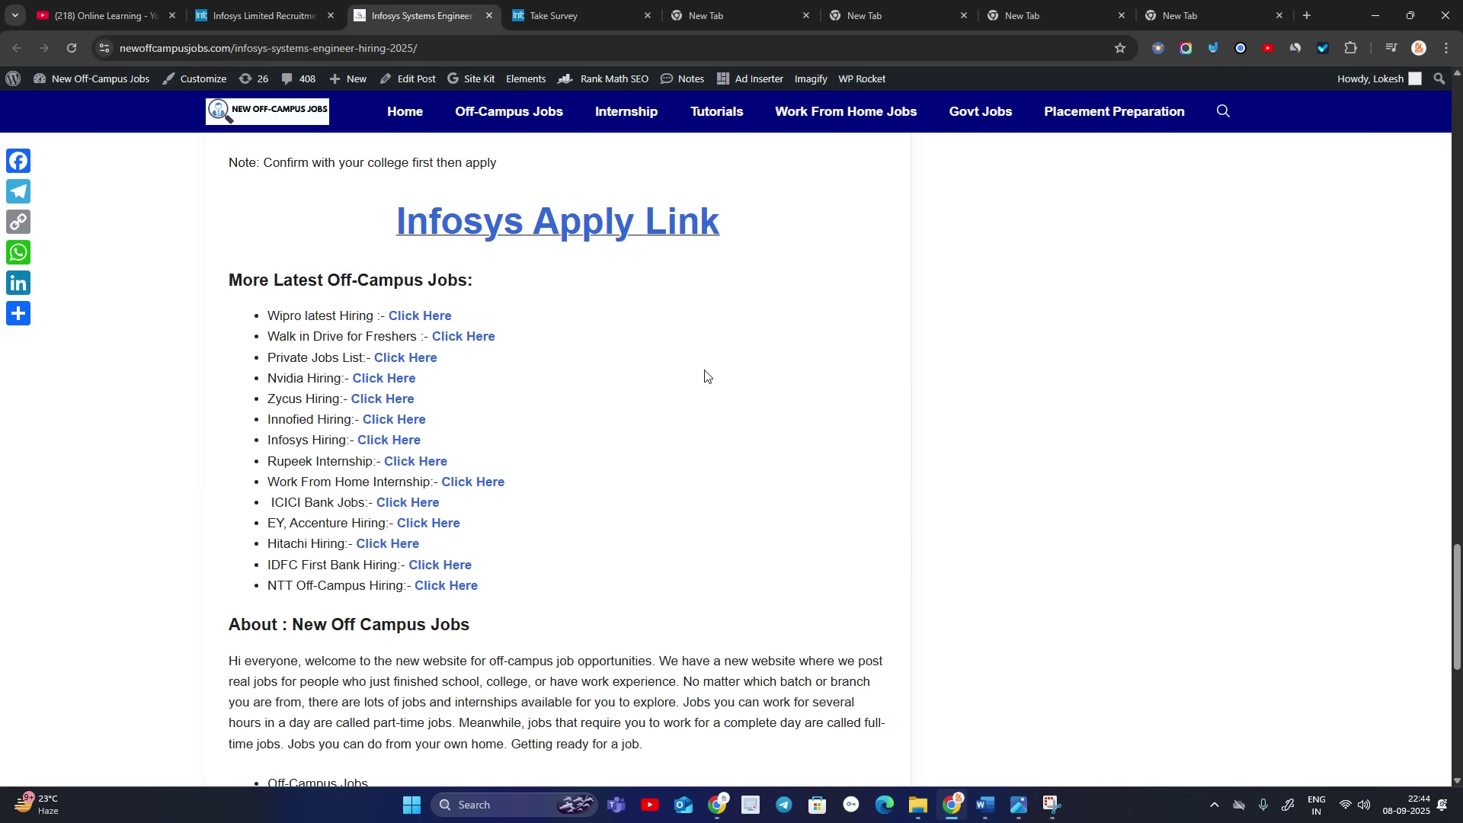
left_click(545, 228)
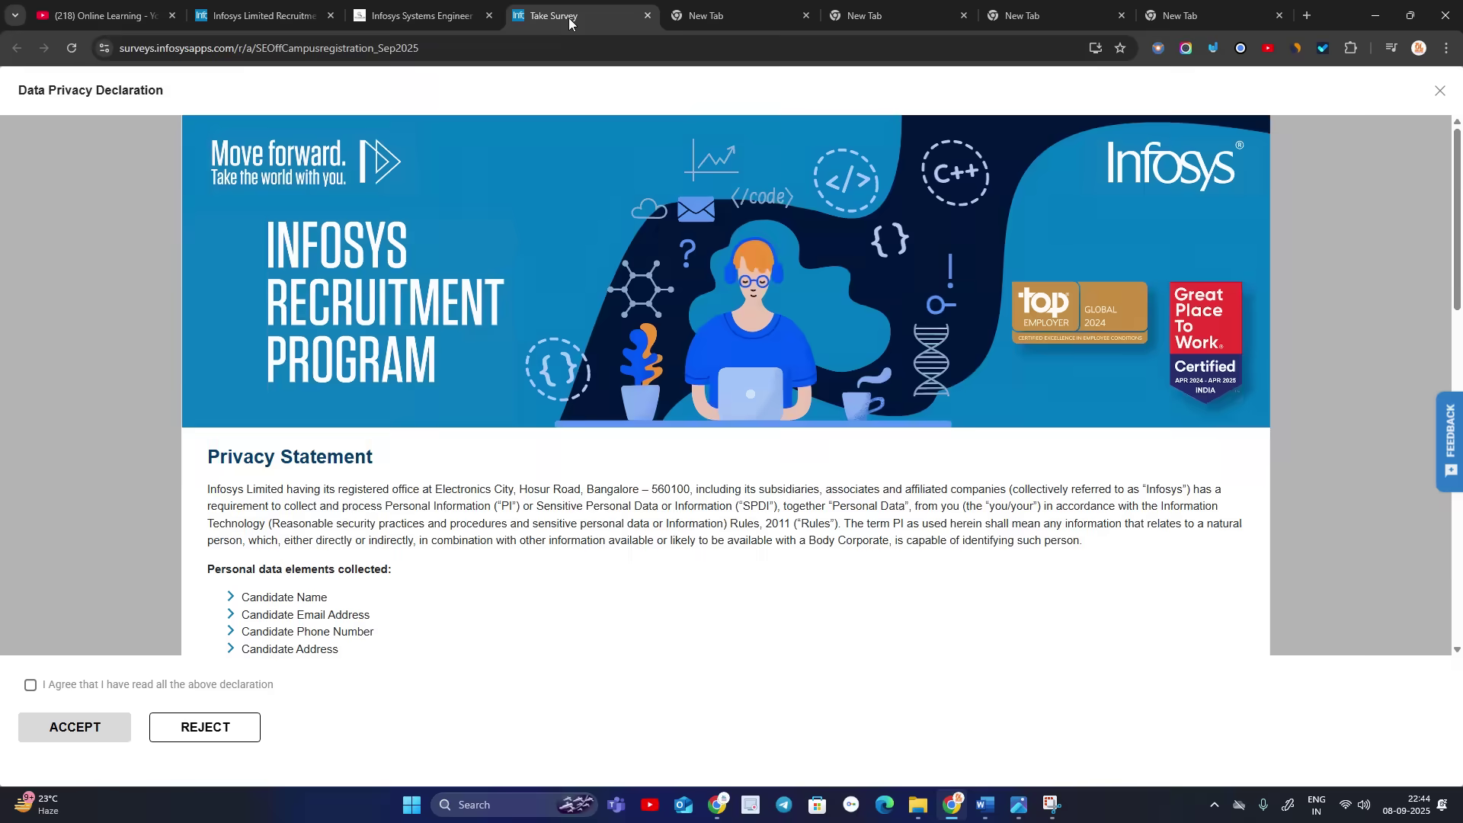
scroll(590, 276, "down", 5)
scroll(591, 276, "up", 5)
left_click(274, 16)
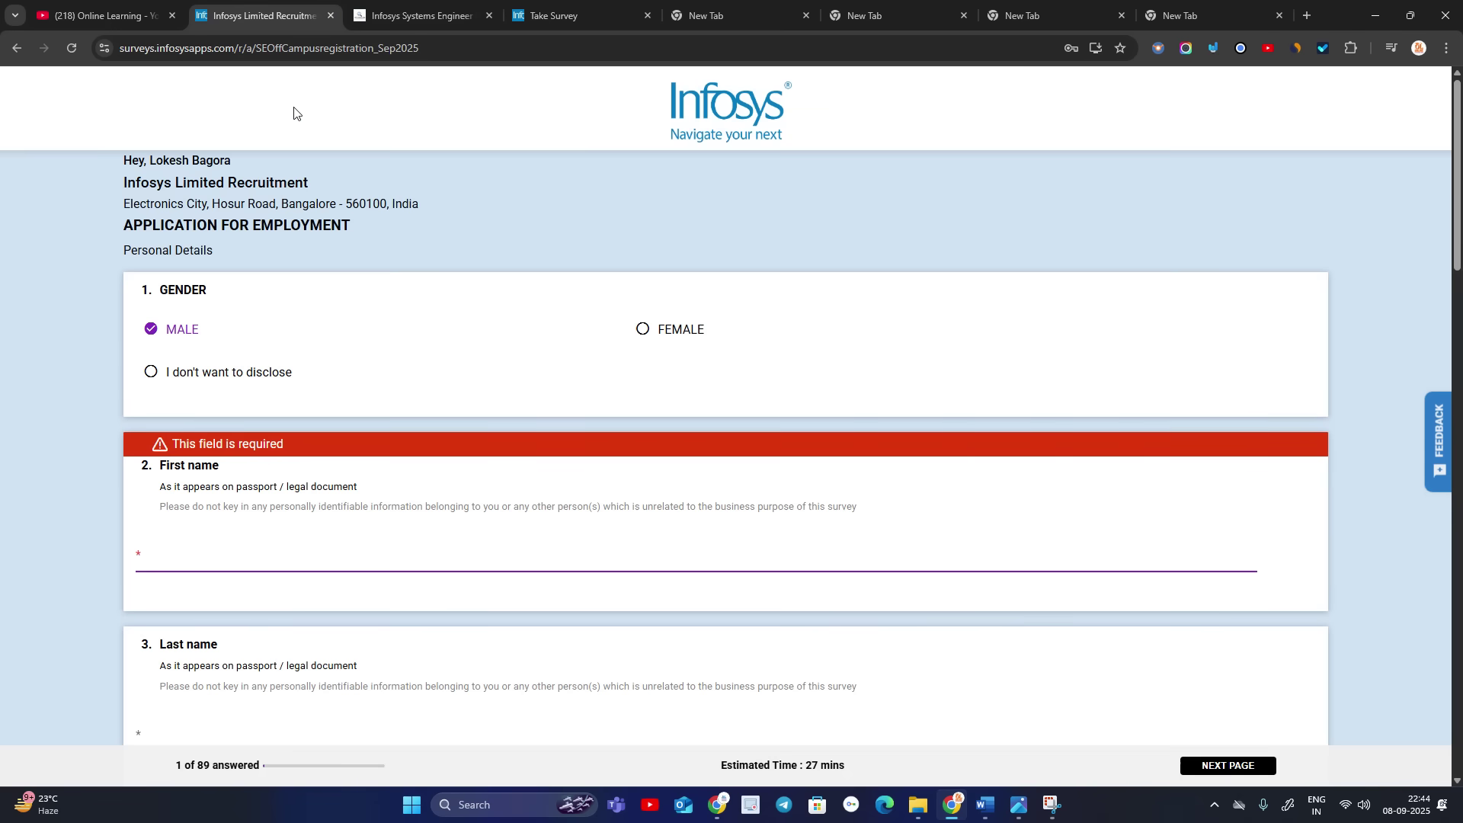
scroll(297, 343, "down", 3)
scroll(298, 344, "down", 2)
scroll(233, 228, "down", 2)
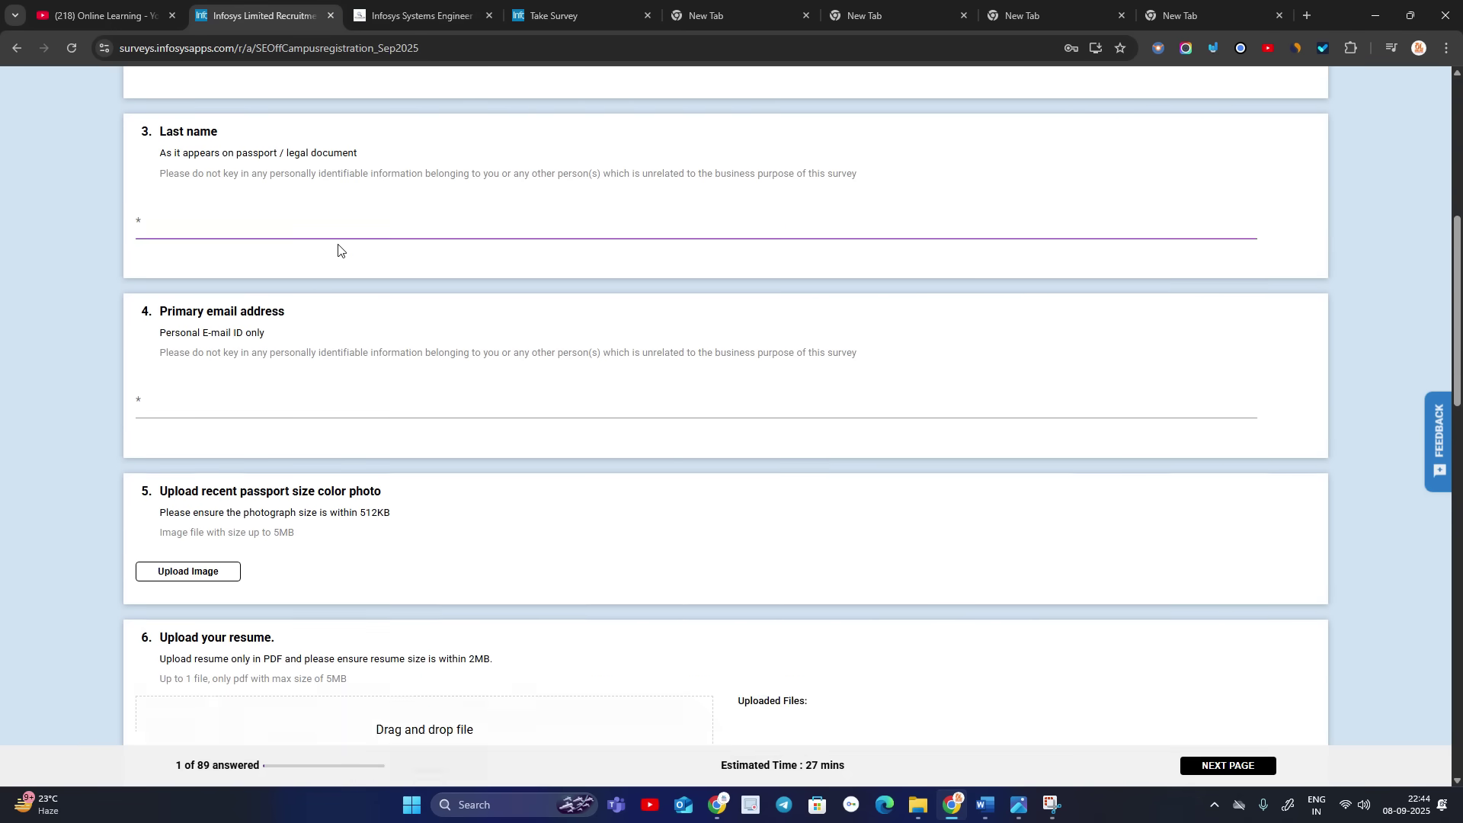
scroll(332, 245, "down", 2)
scroll(354, 258, "down", 1)
scroll(359, 259, "down", 3)
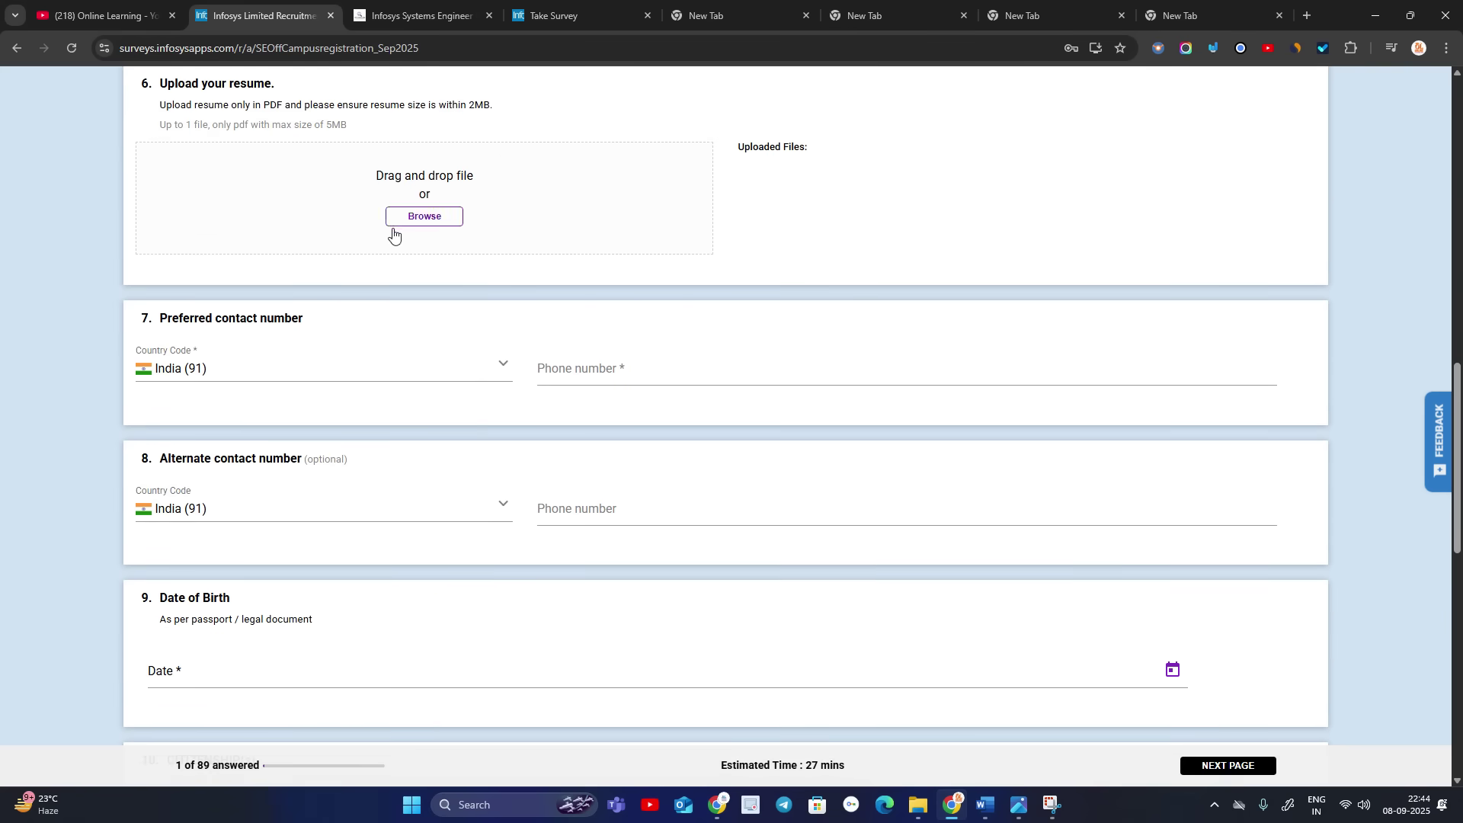
scroll(362, 298, "down", 2)
scroll(366, 304, "down", 2)
scroll(365, 305, "down", 3)
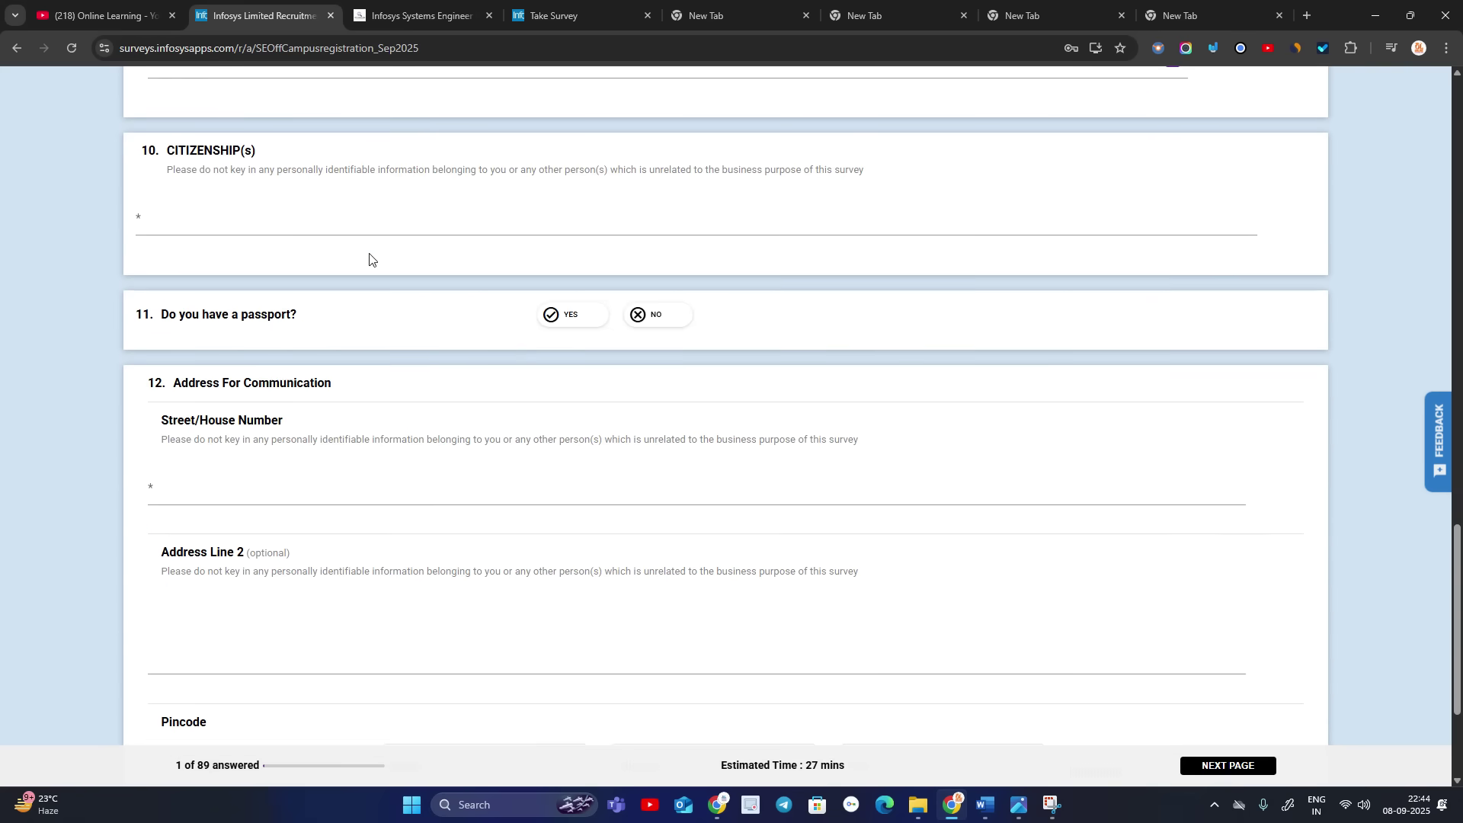
scroll(355, 206, "down", 3)
left_click(1133, 660)
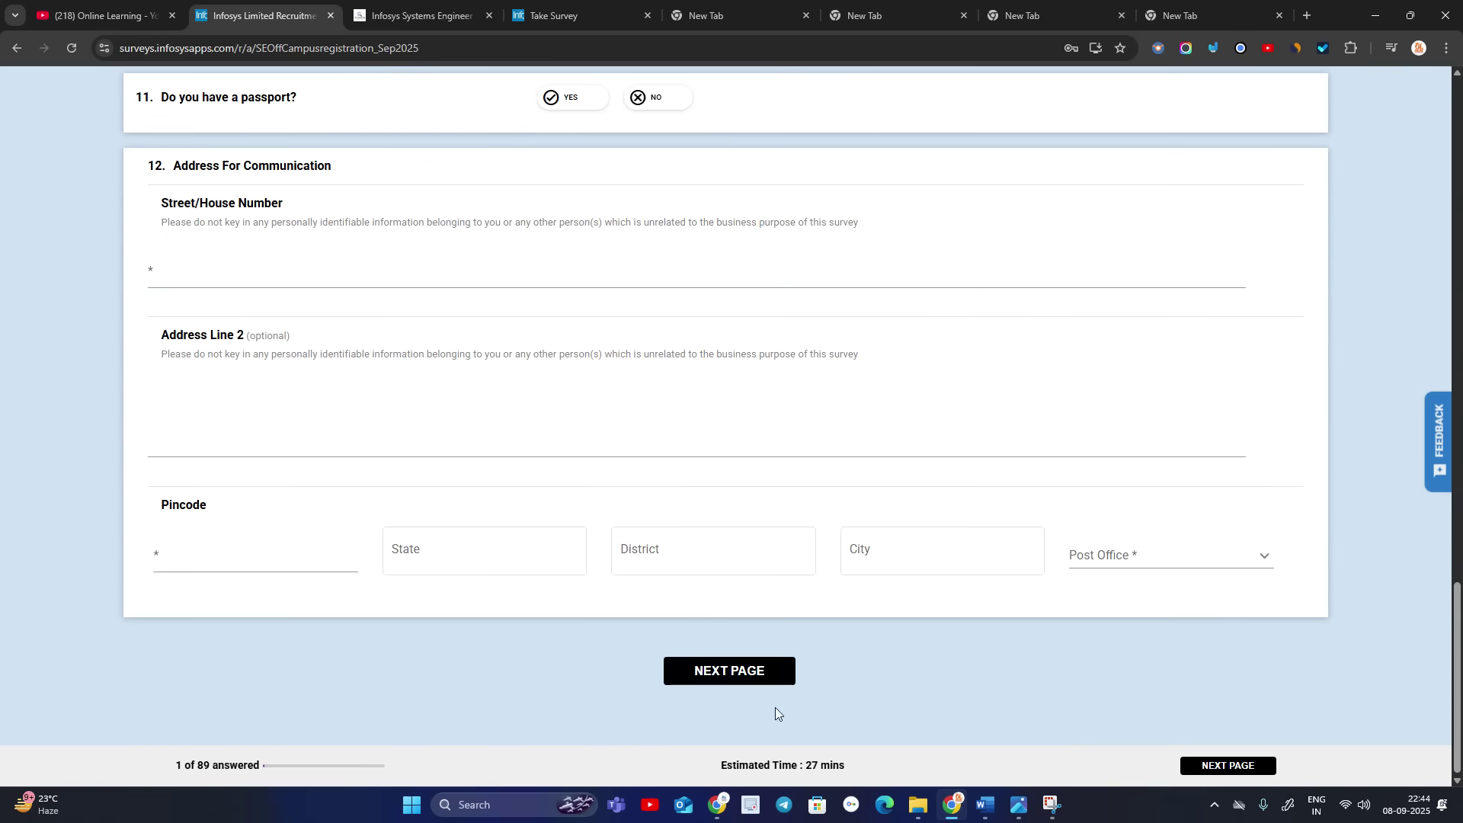
scroll(1257, 723, "up", 10)
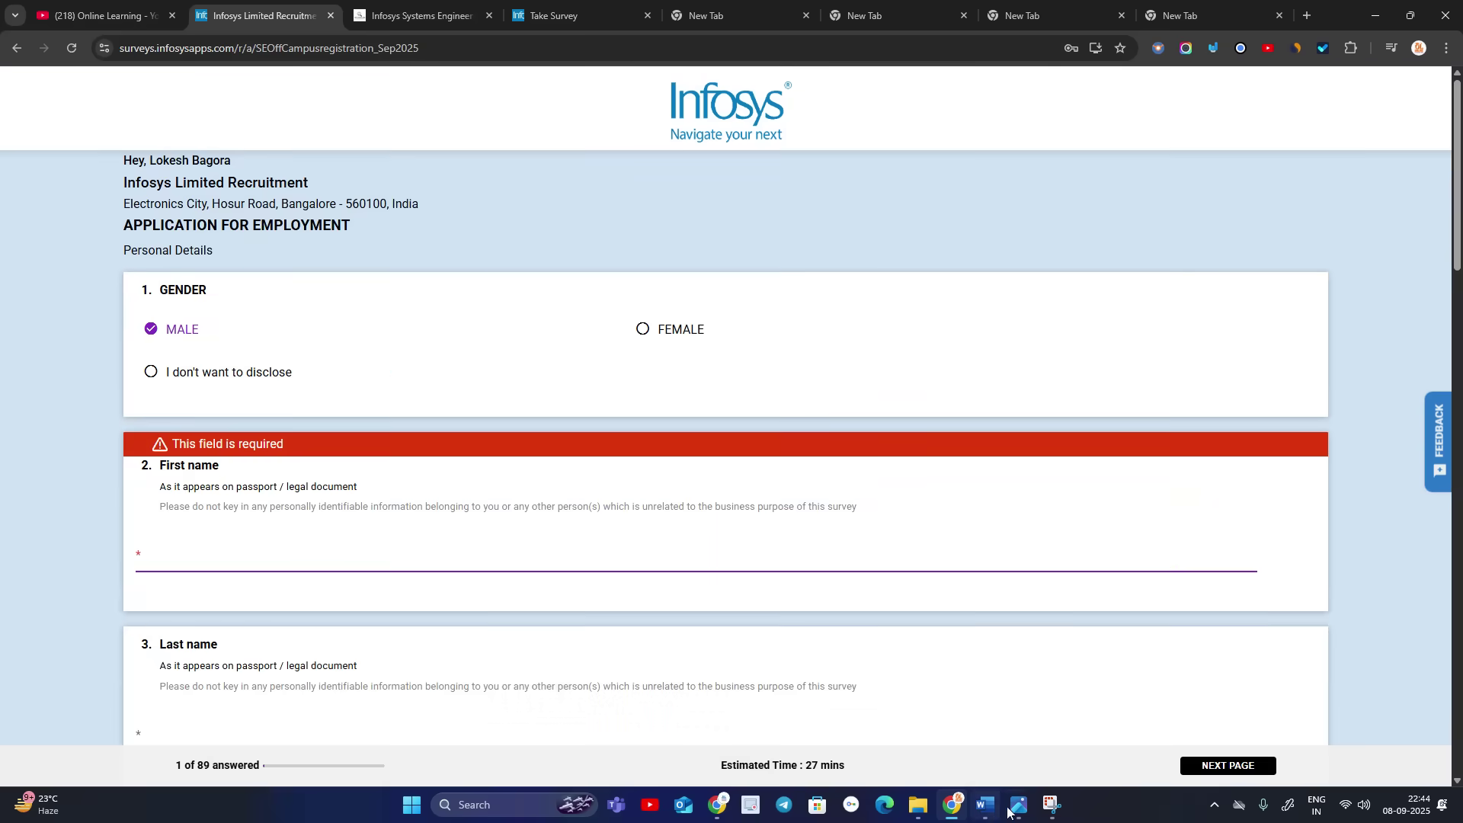
left_click(1018, 806)
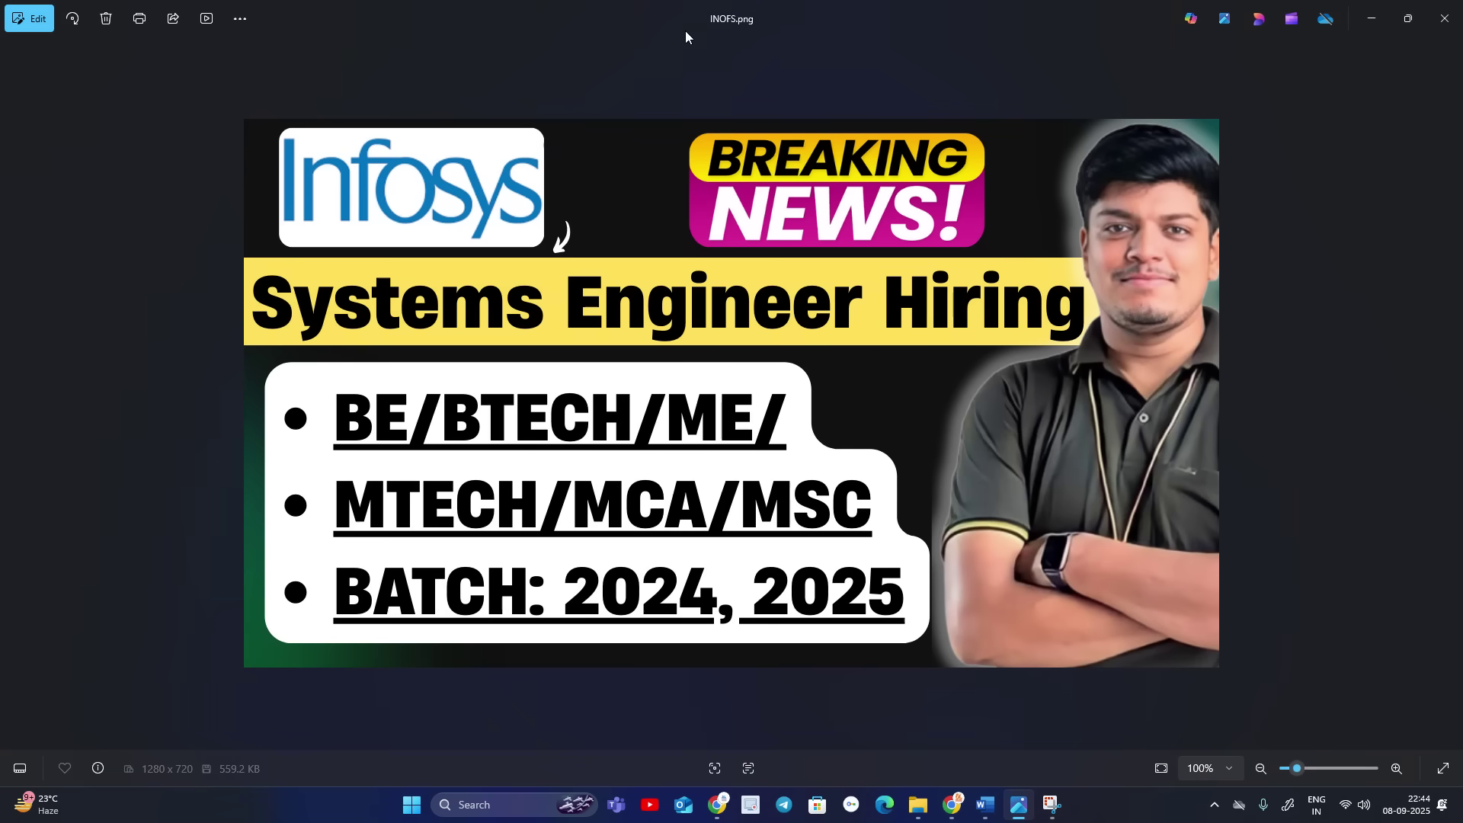